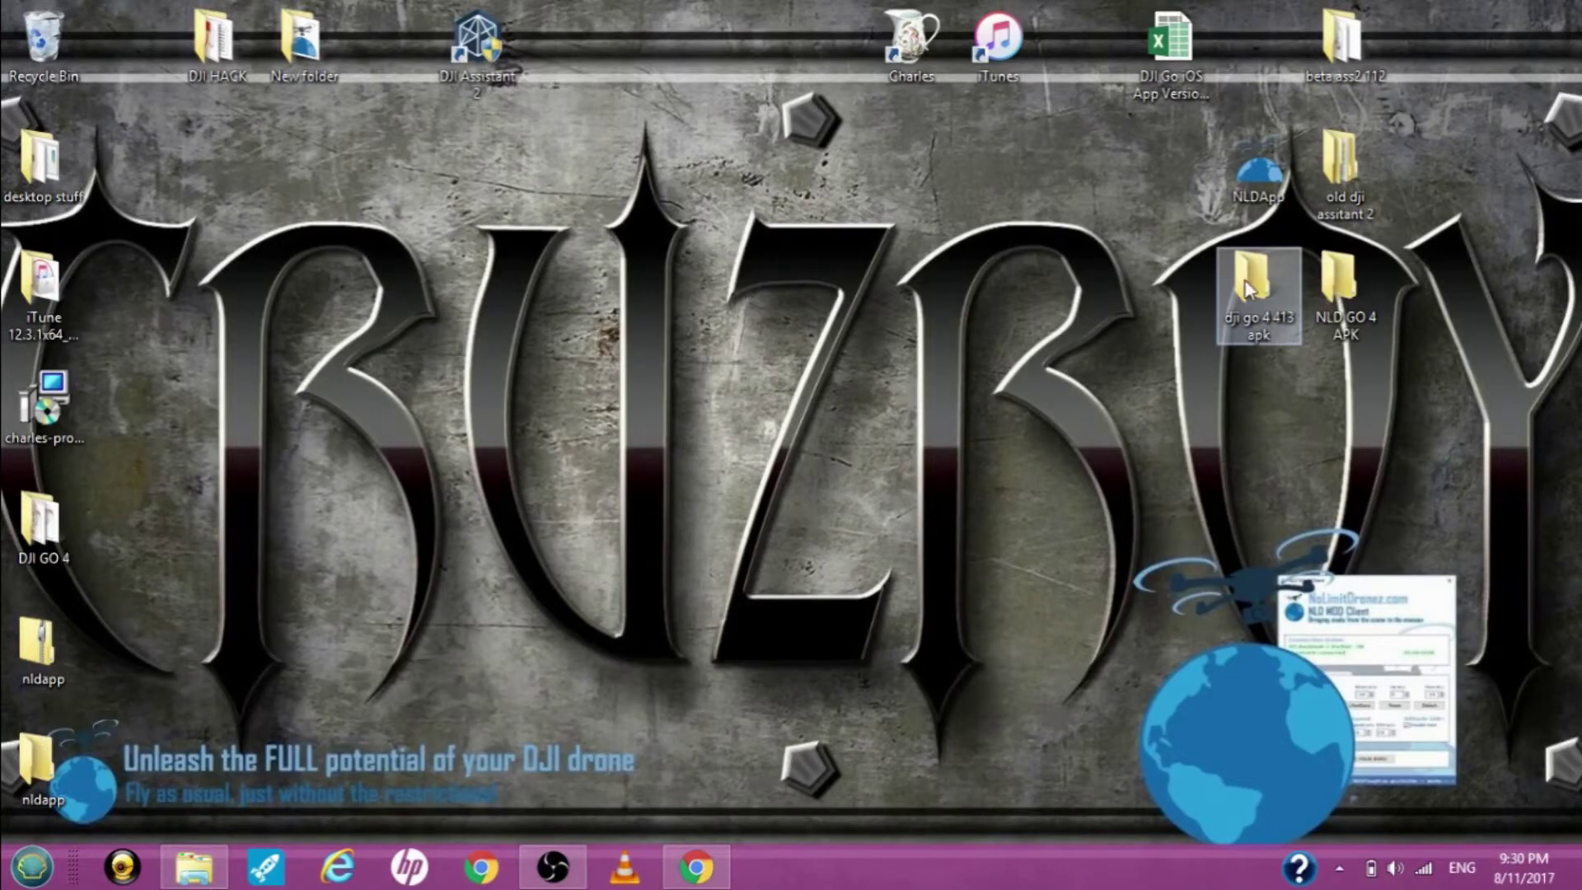
Check the original APK in the desktop's dji go 4 413 apk folder and view its APKMirror download page in Chrome
{"action": "double_click", "coordinate": [1258, 299]}
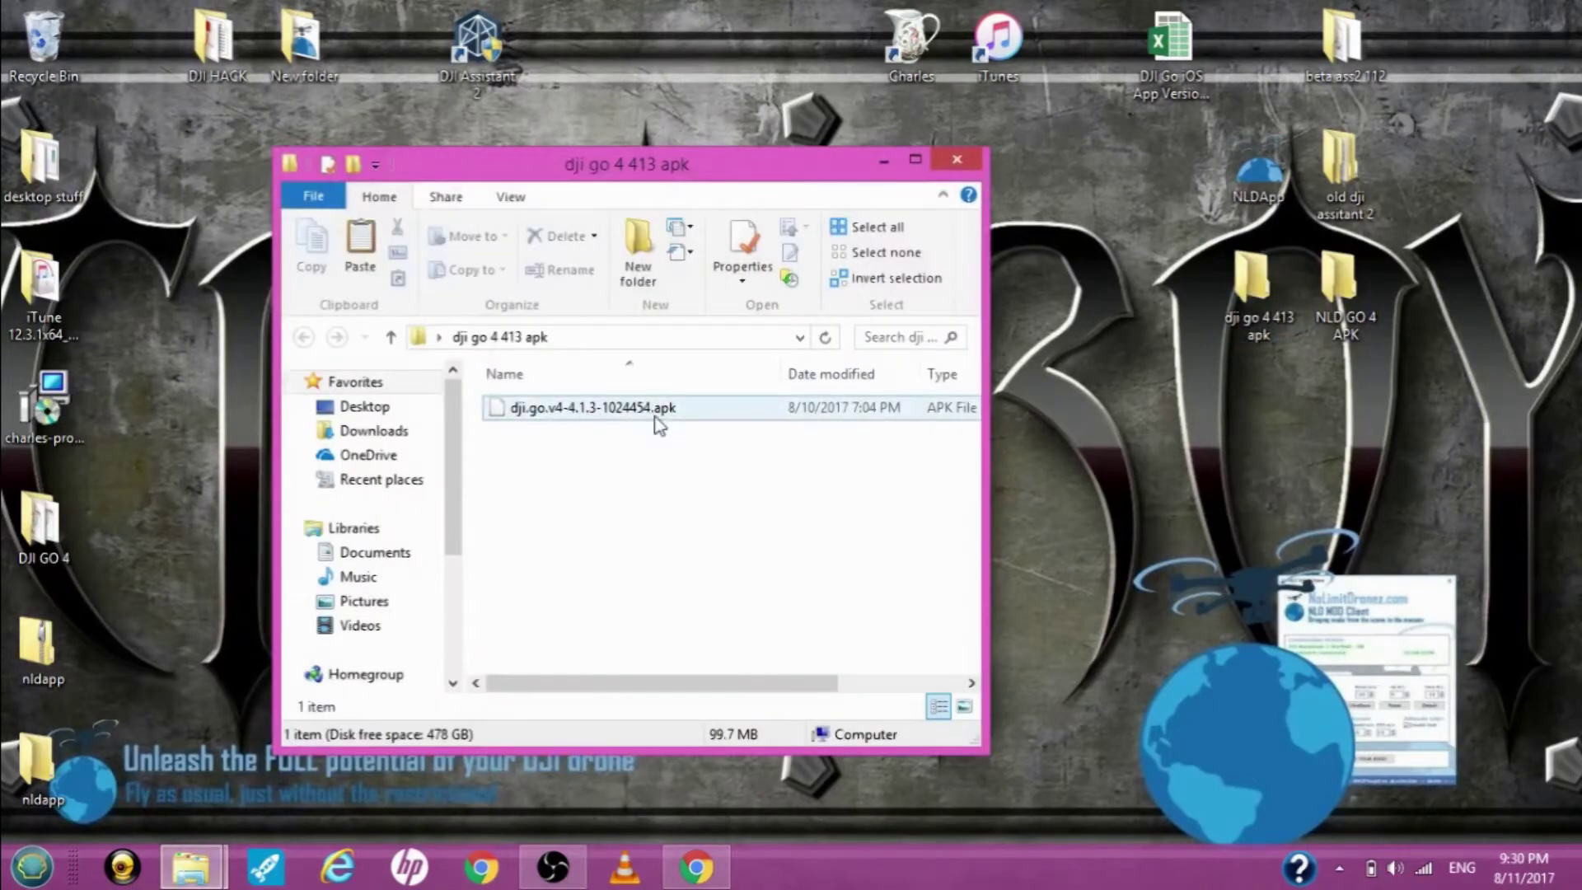
{"action": "left_click", "coordinate": [884, 161]}
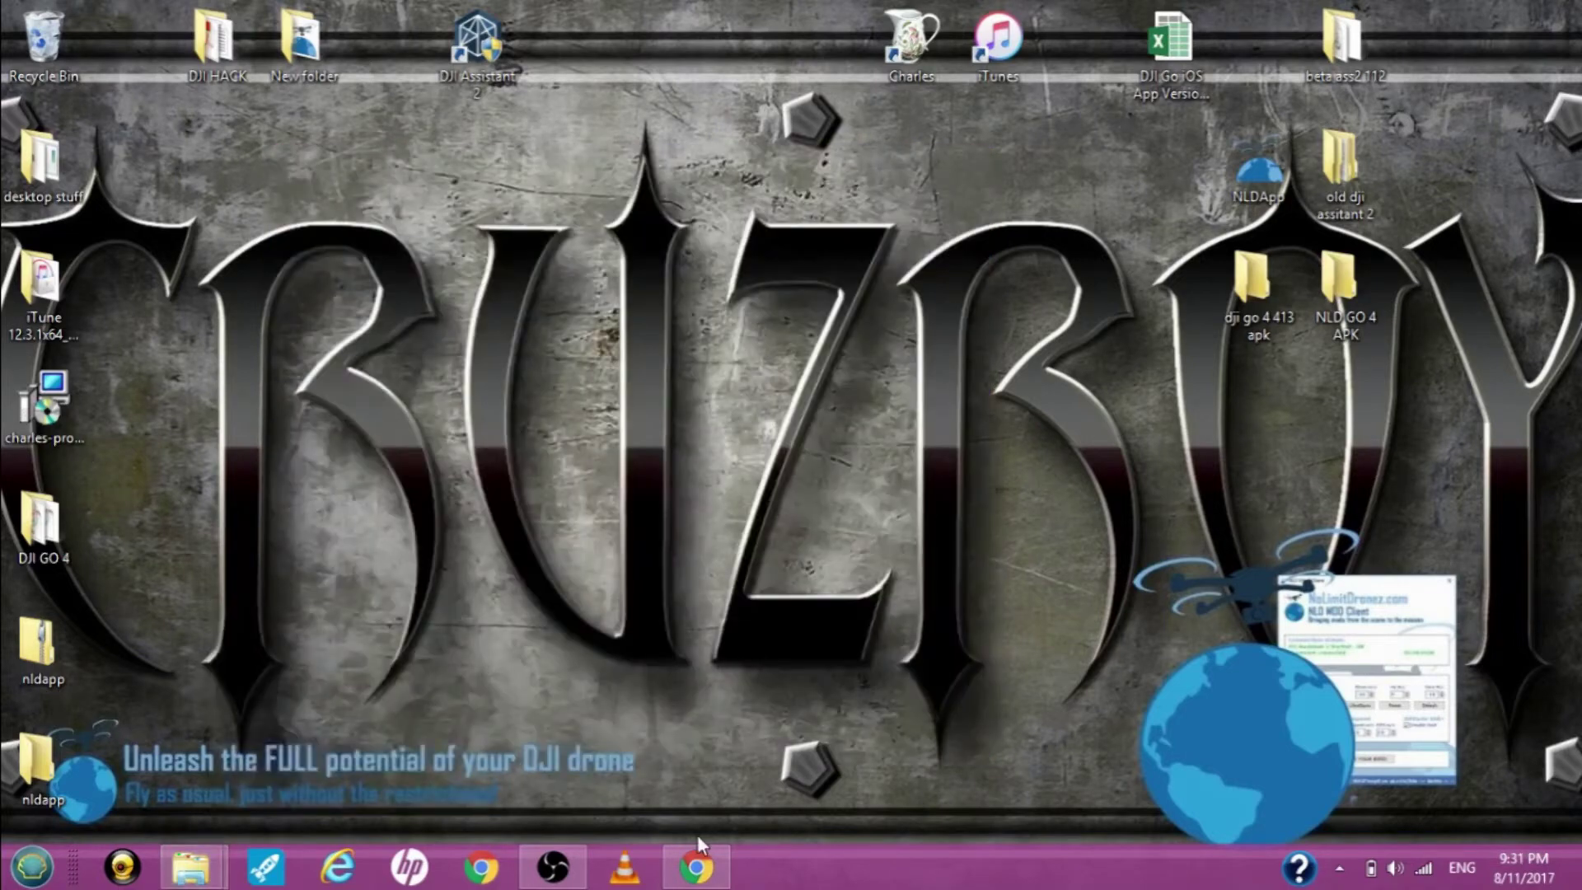
{"action": "left_click", "coordinate": [697, 866]}
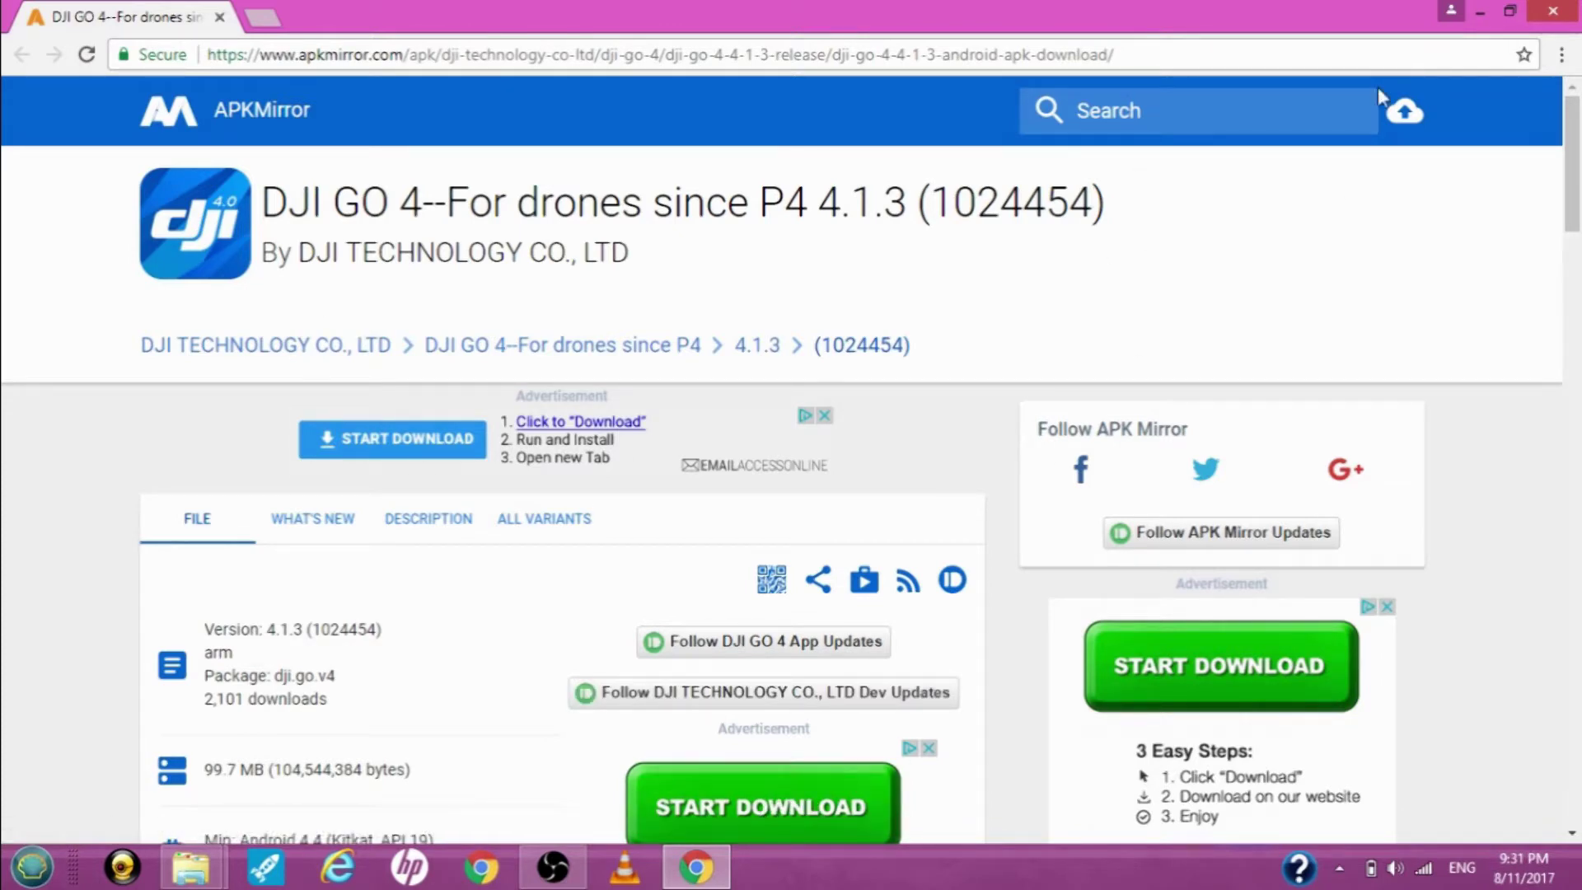
{"action": "left_click", "coordinate": [1481, 14]}
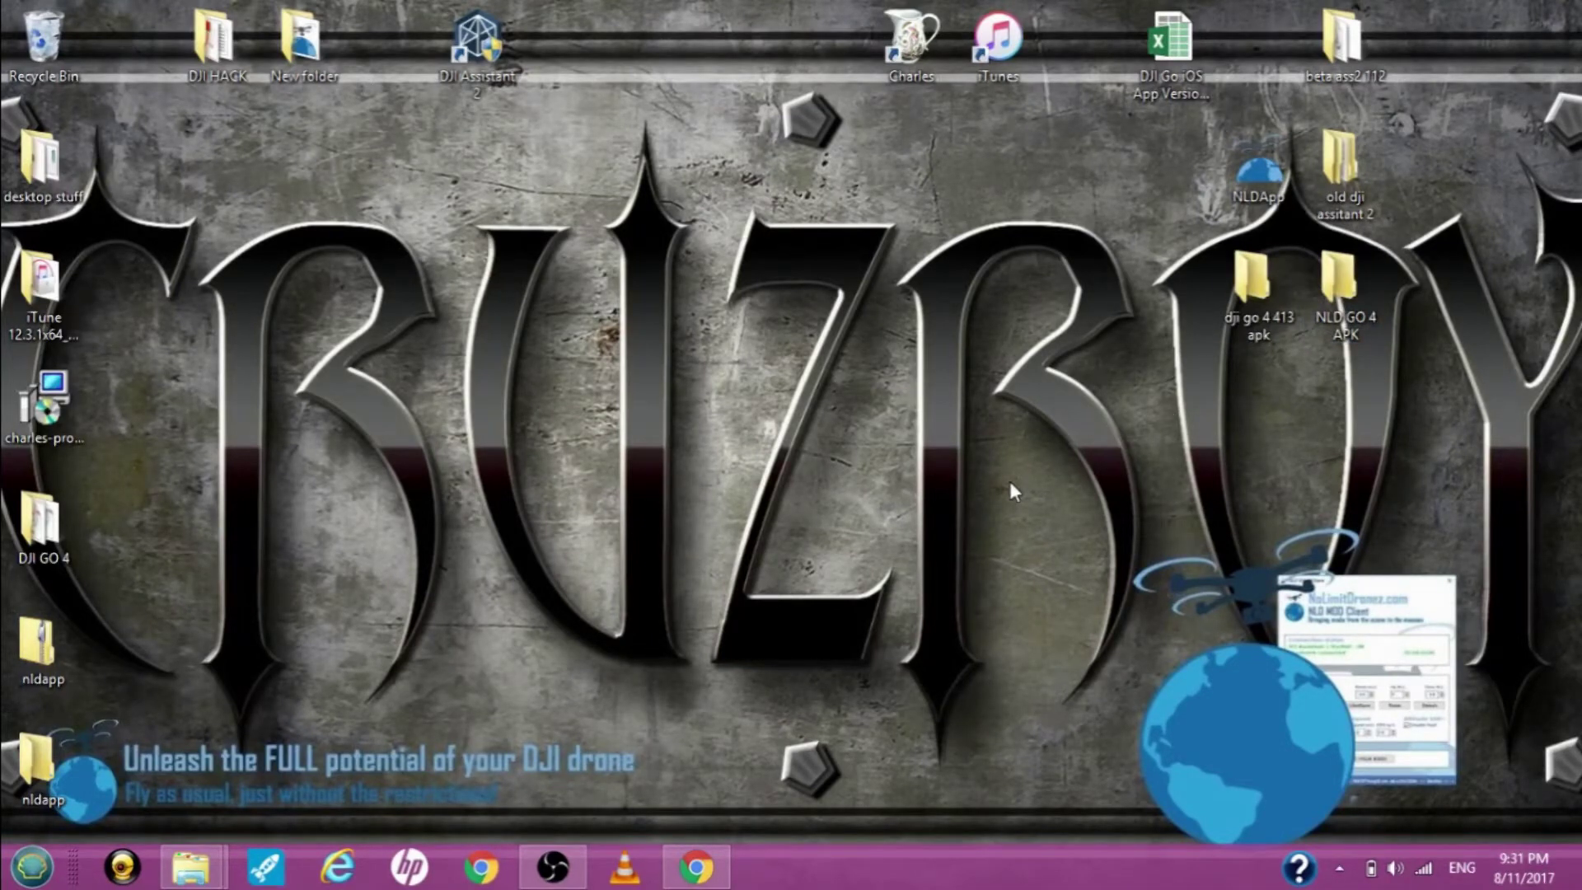
Launch NLDApp, and run DJI Assistant 2 as administrator from the old dji assitant 2 folder on the desktop
{"action": "double_click", "coordinate": [1264, 170]}
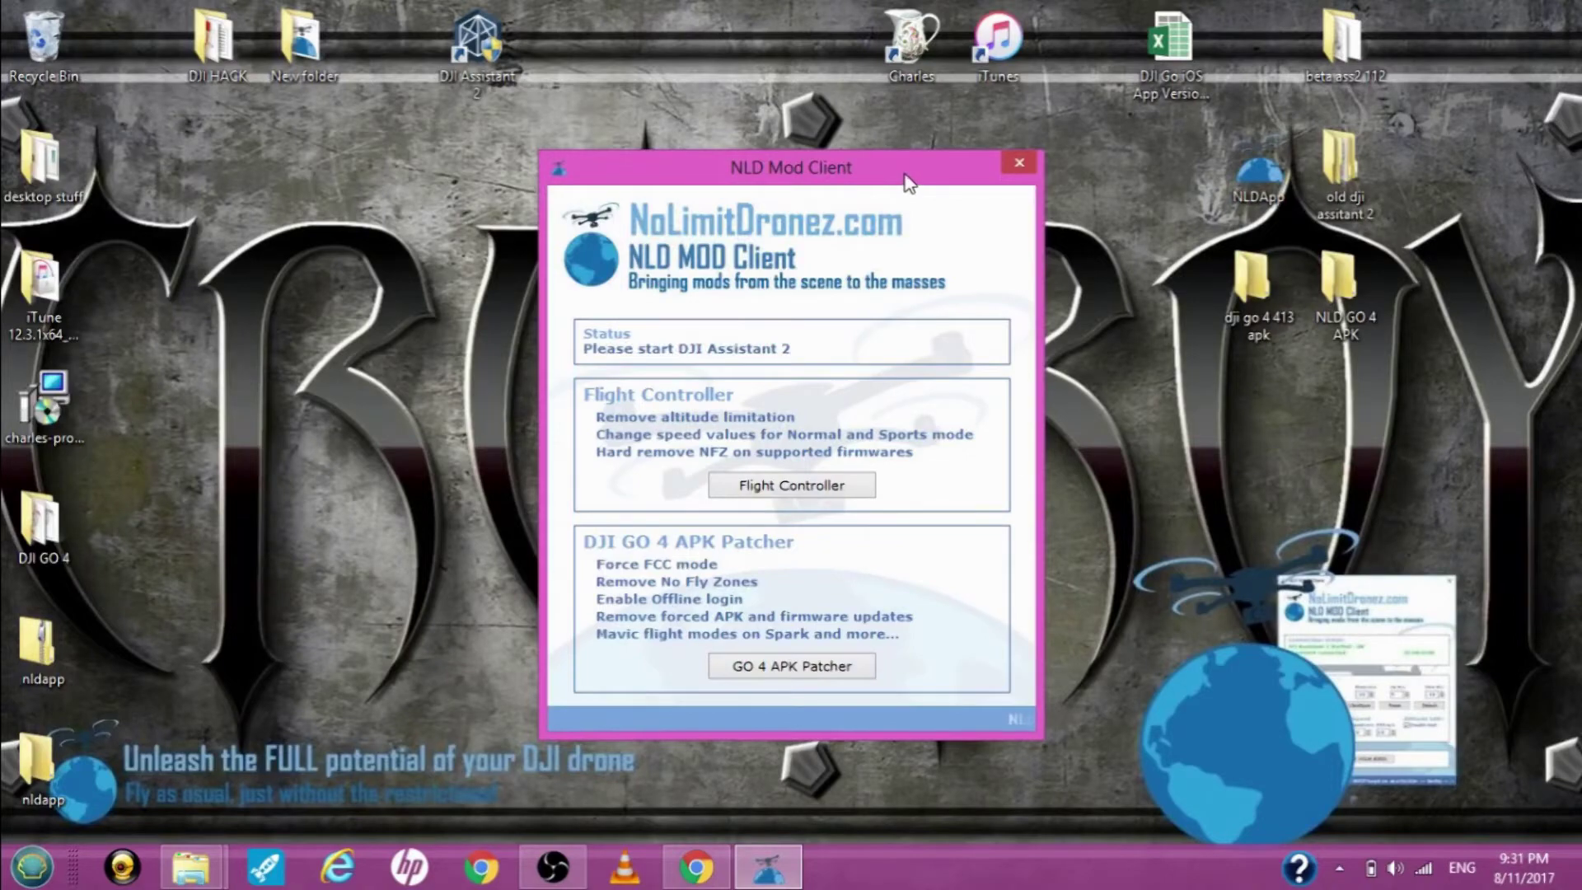
{"action": "left_click_drag", "start_coordinate": [902, 181], "coordinate": [457, 152]}
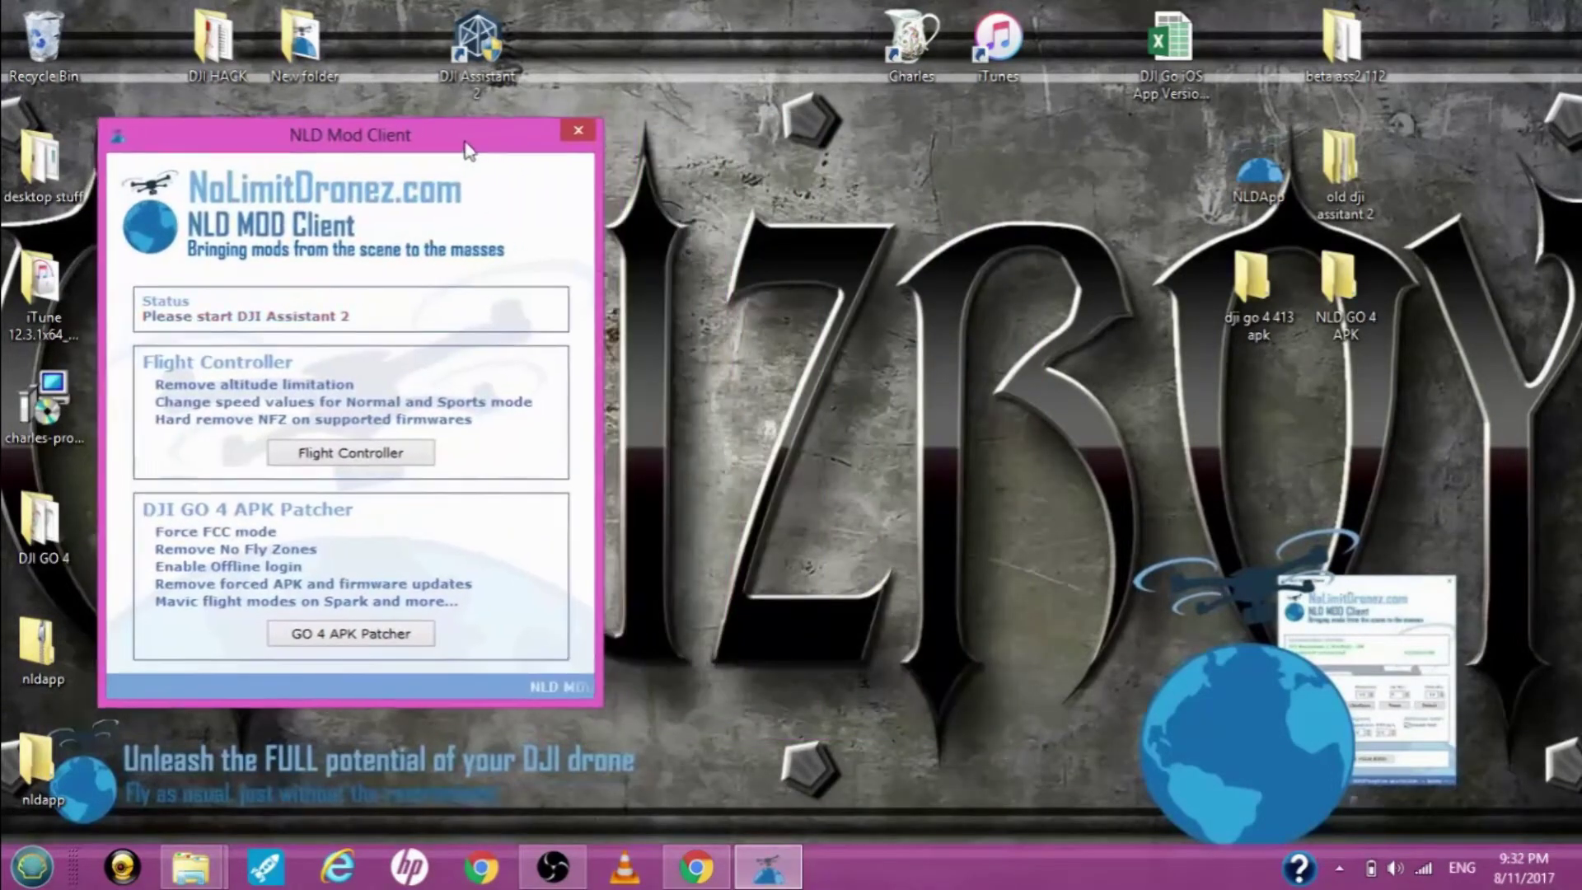
{"action": "double_click", "coordinate": [1342, 165]}
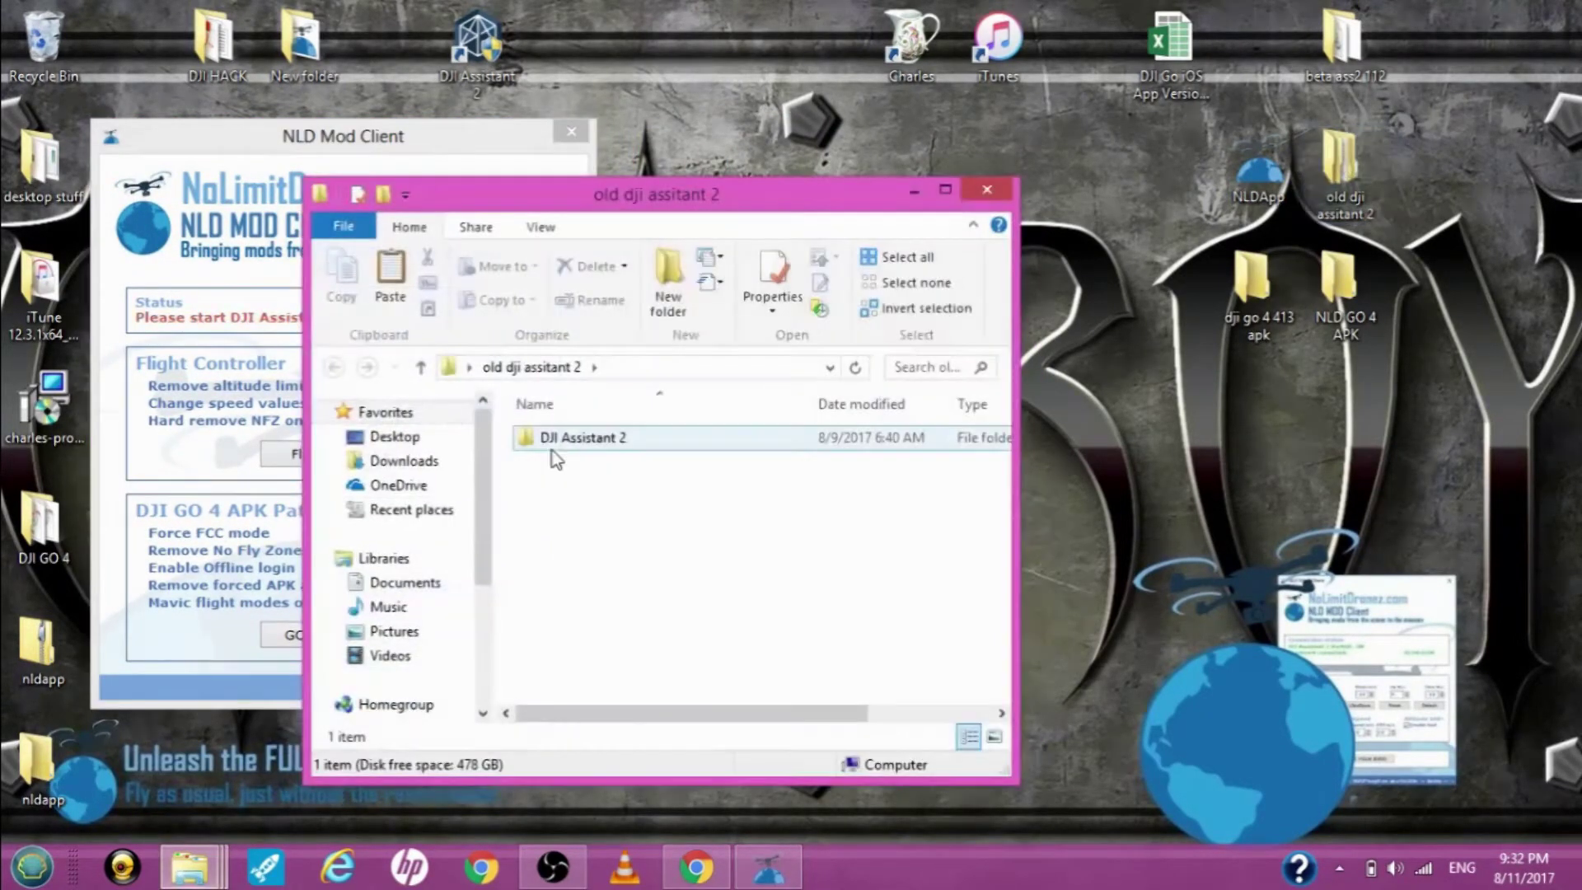
{"action": "double_click", "coordinate": [598, 443]}
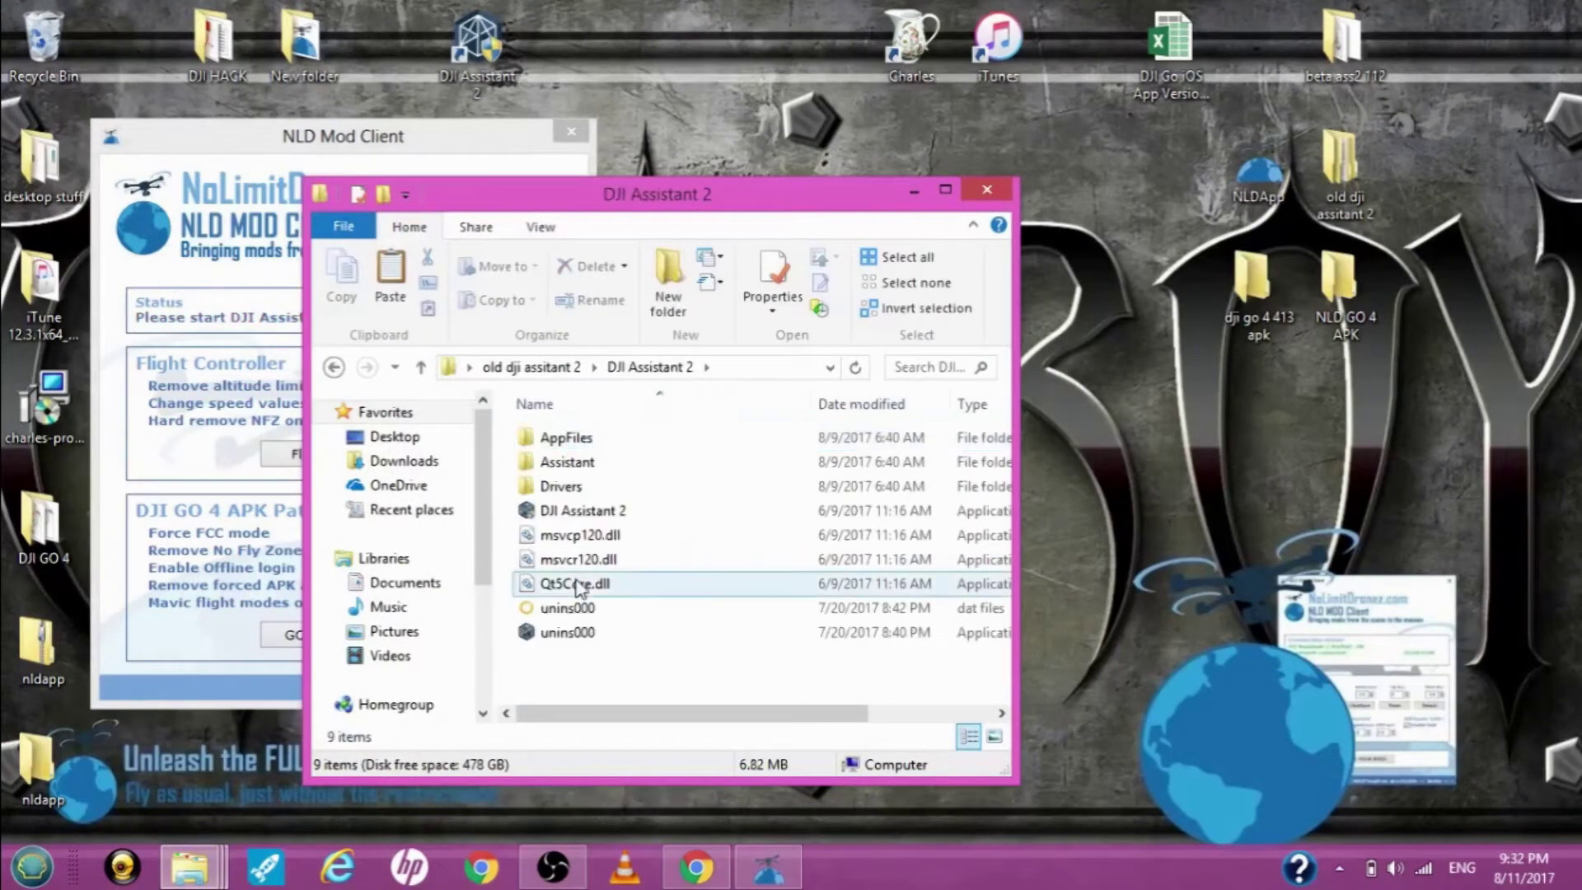
{"action": "right_click", "coordinate": [587, 518]}
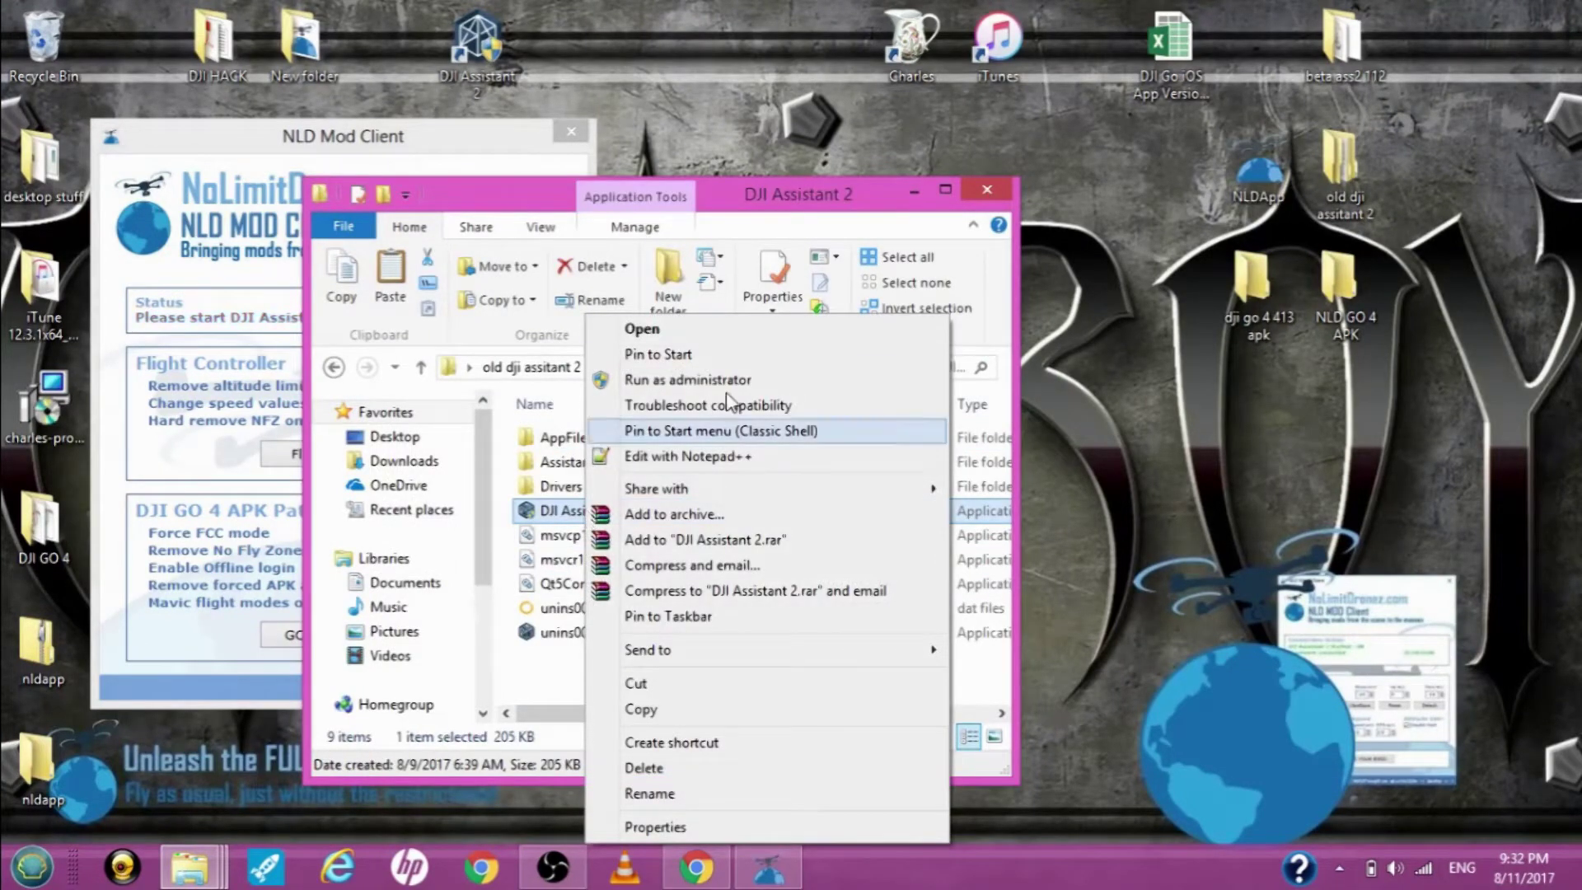
{"action": "left_click", "coordinate": [729, 381]}
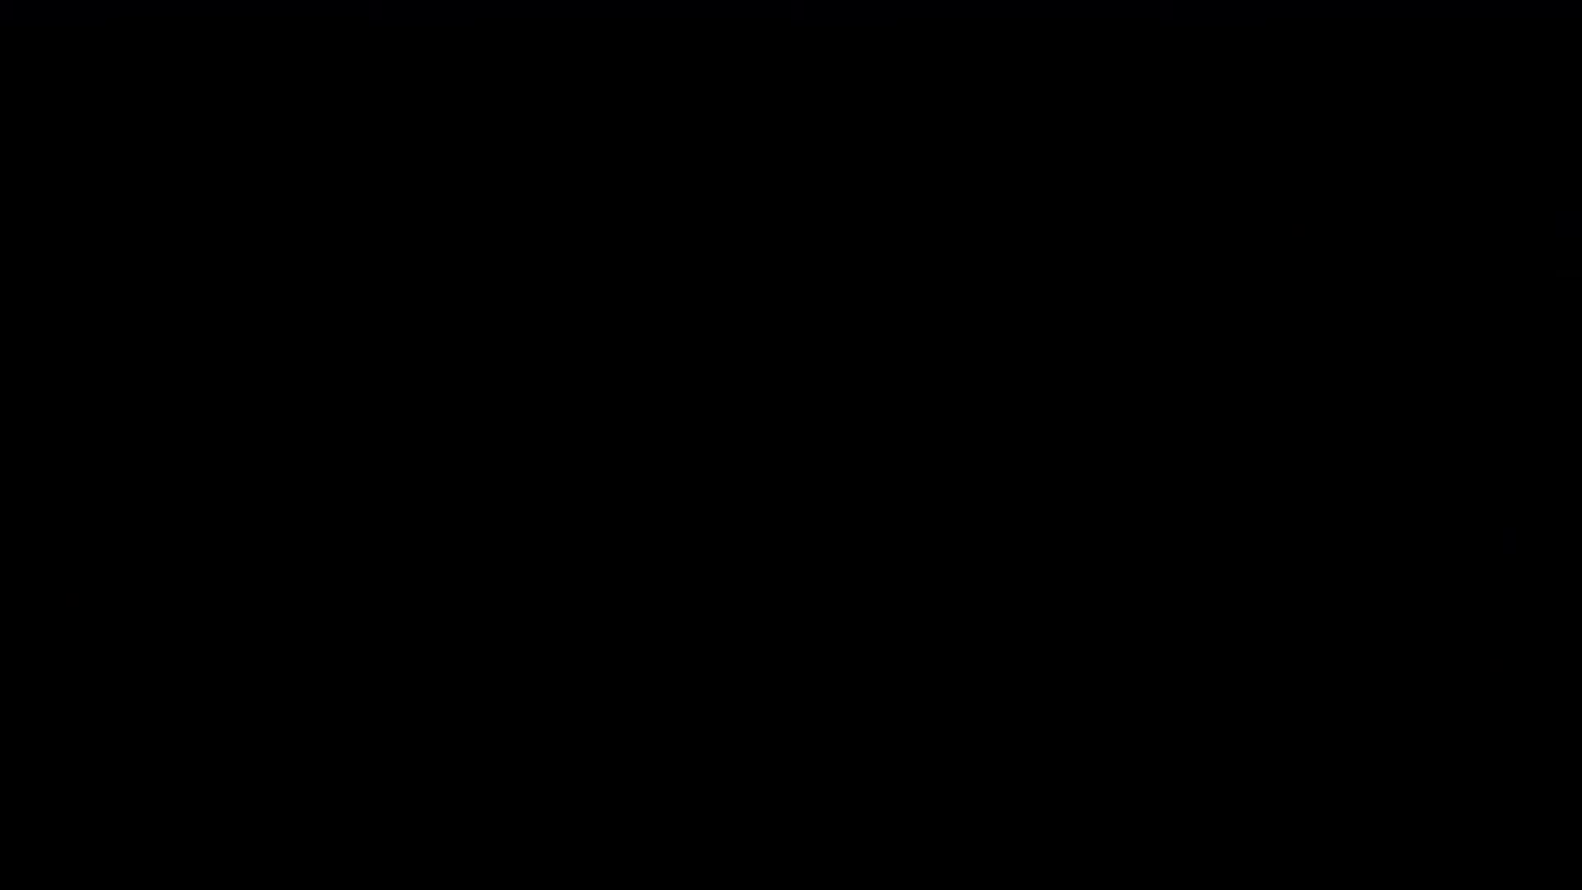
{"action": "key", "text": "alt+y"}
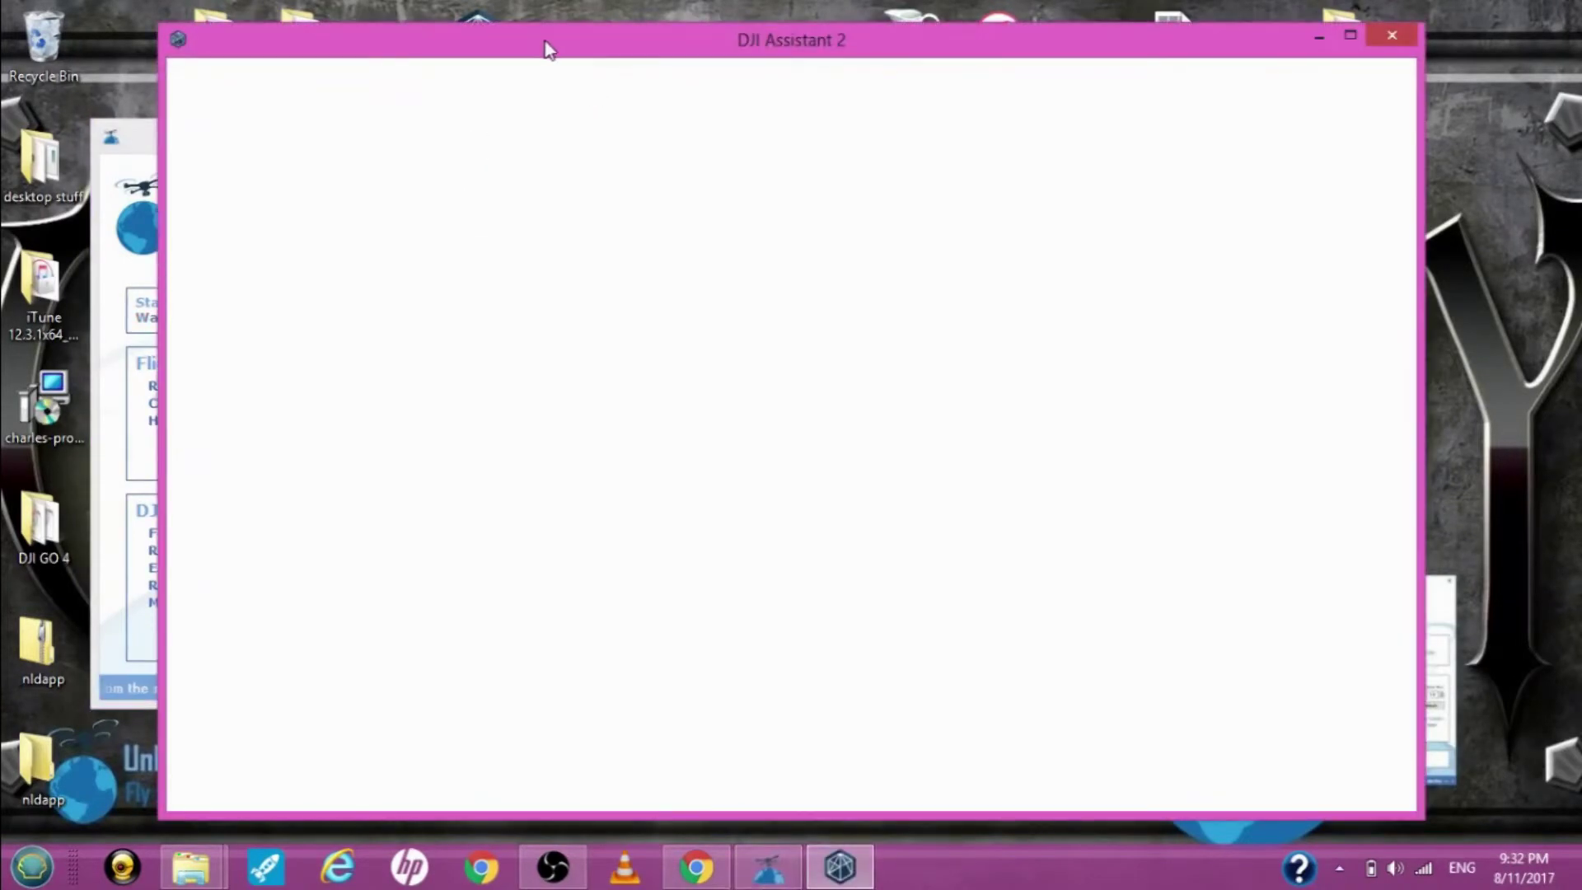
Minimize DJI Assistant 2 and open the GO 4 APK Patcher beside the NLD Mod Client window
{"action": "left_click_drag", "start_coordinate": [548, 46], "coordinate": [709, 43]}
{"action": "left_click", "coordinate": [251, 129]}
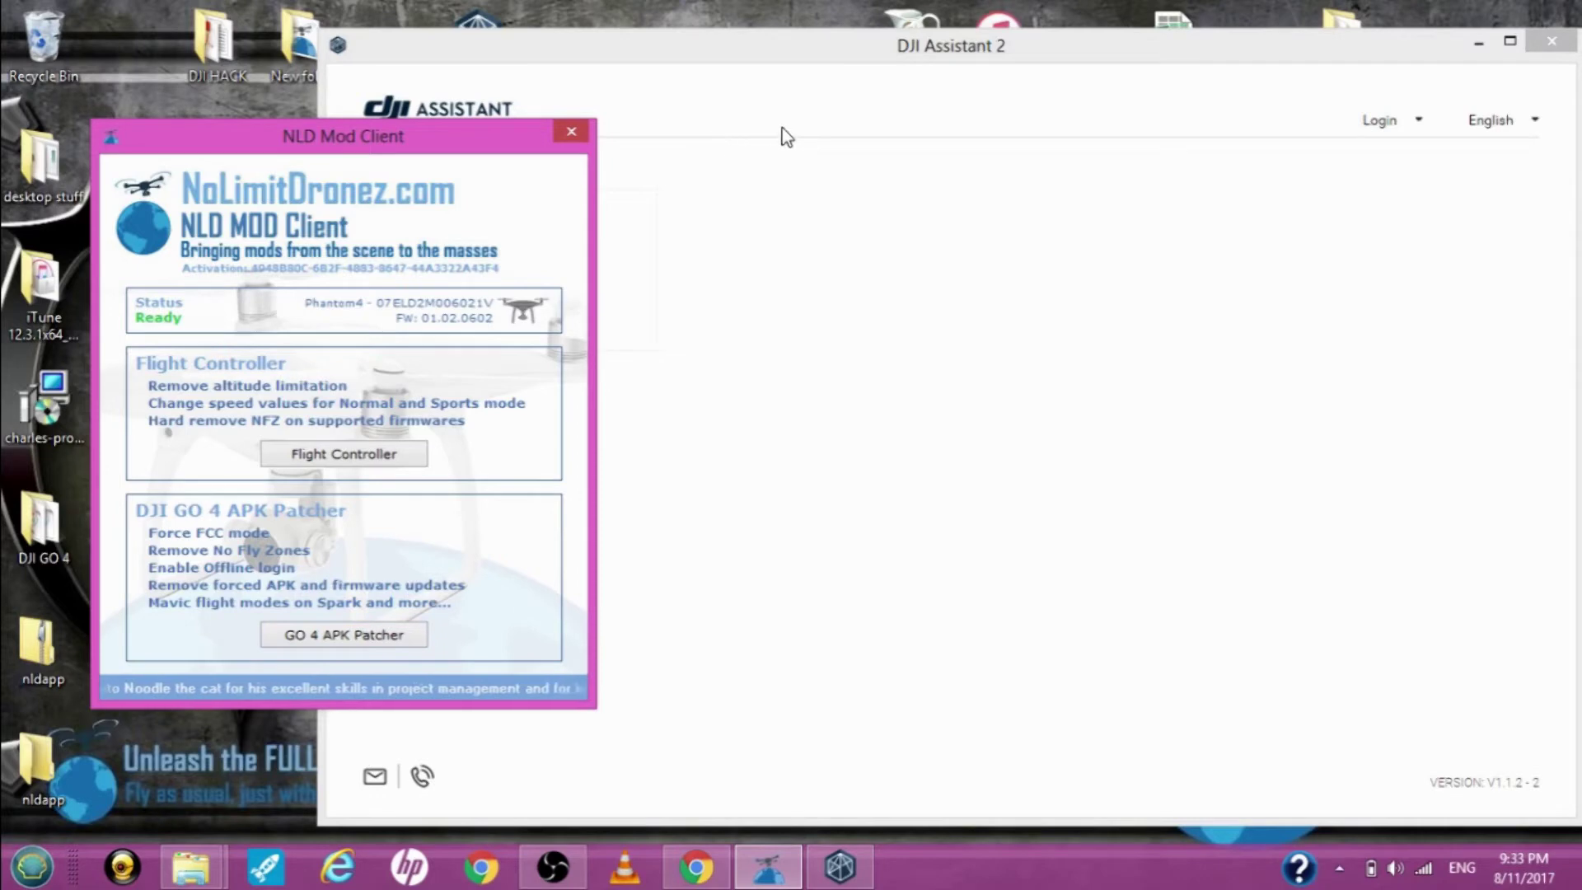
{"action": "left_click", "coordinate": [1478, 42]}
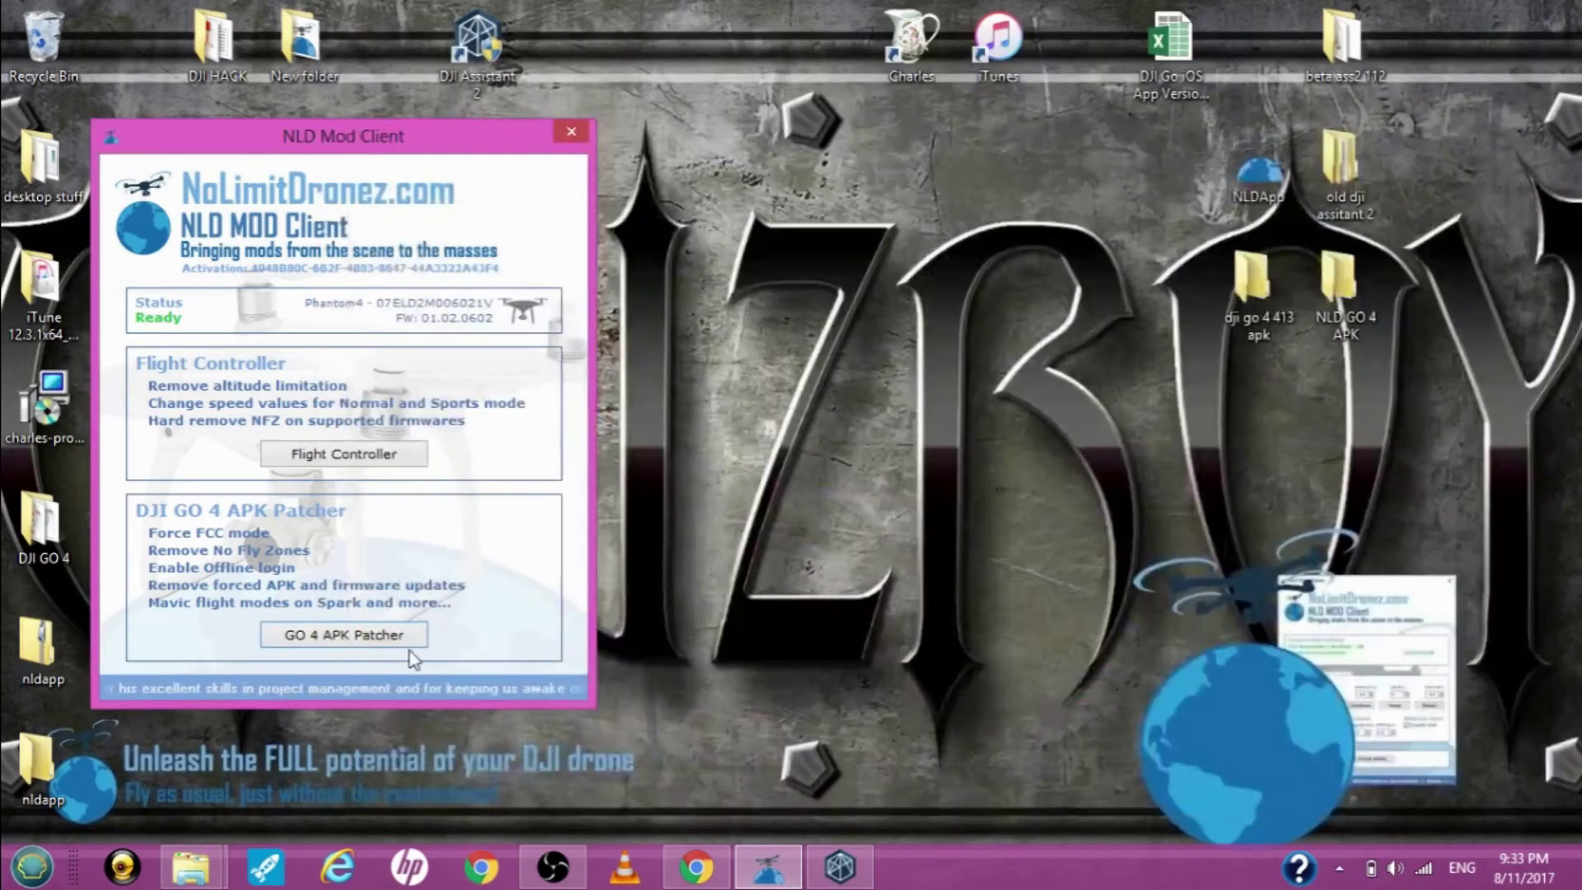
{"action": "left_click", "coordinate": [307, 642]}
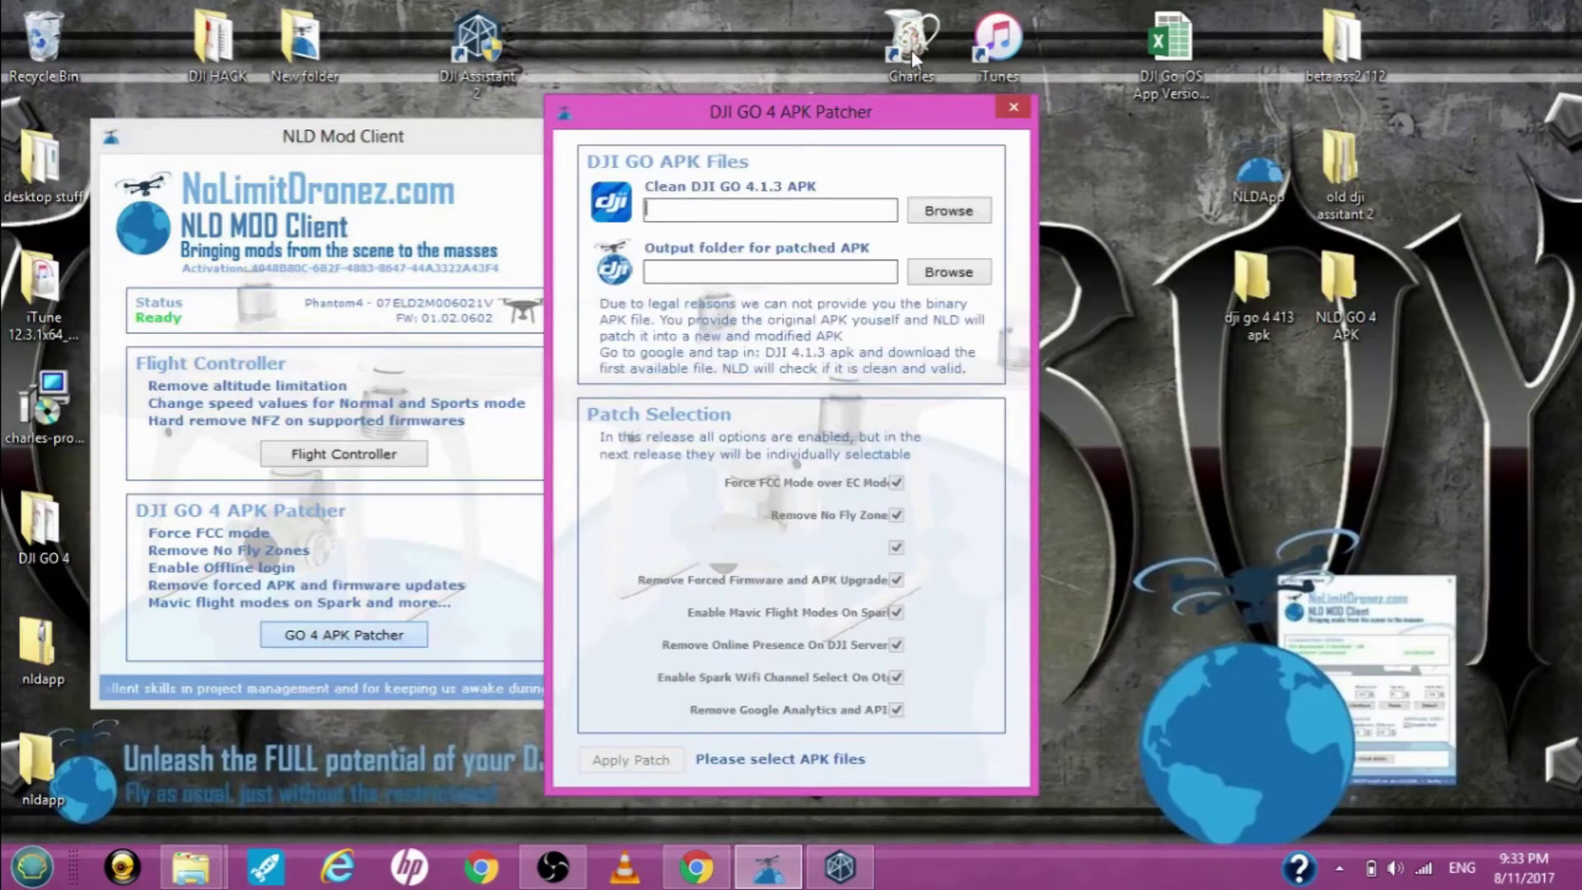
{"action": "left_click_drag", "start_coordinate": [816, 115], "coordinate": [913, 56]}
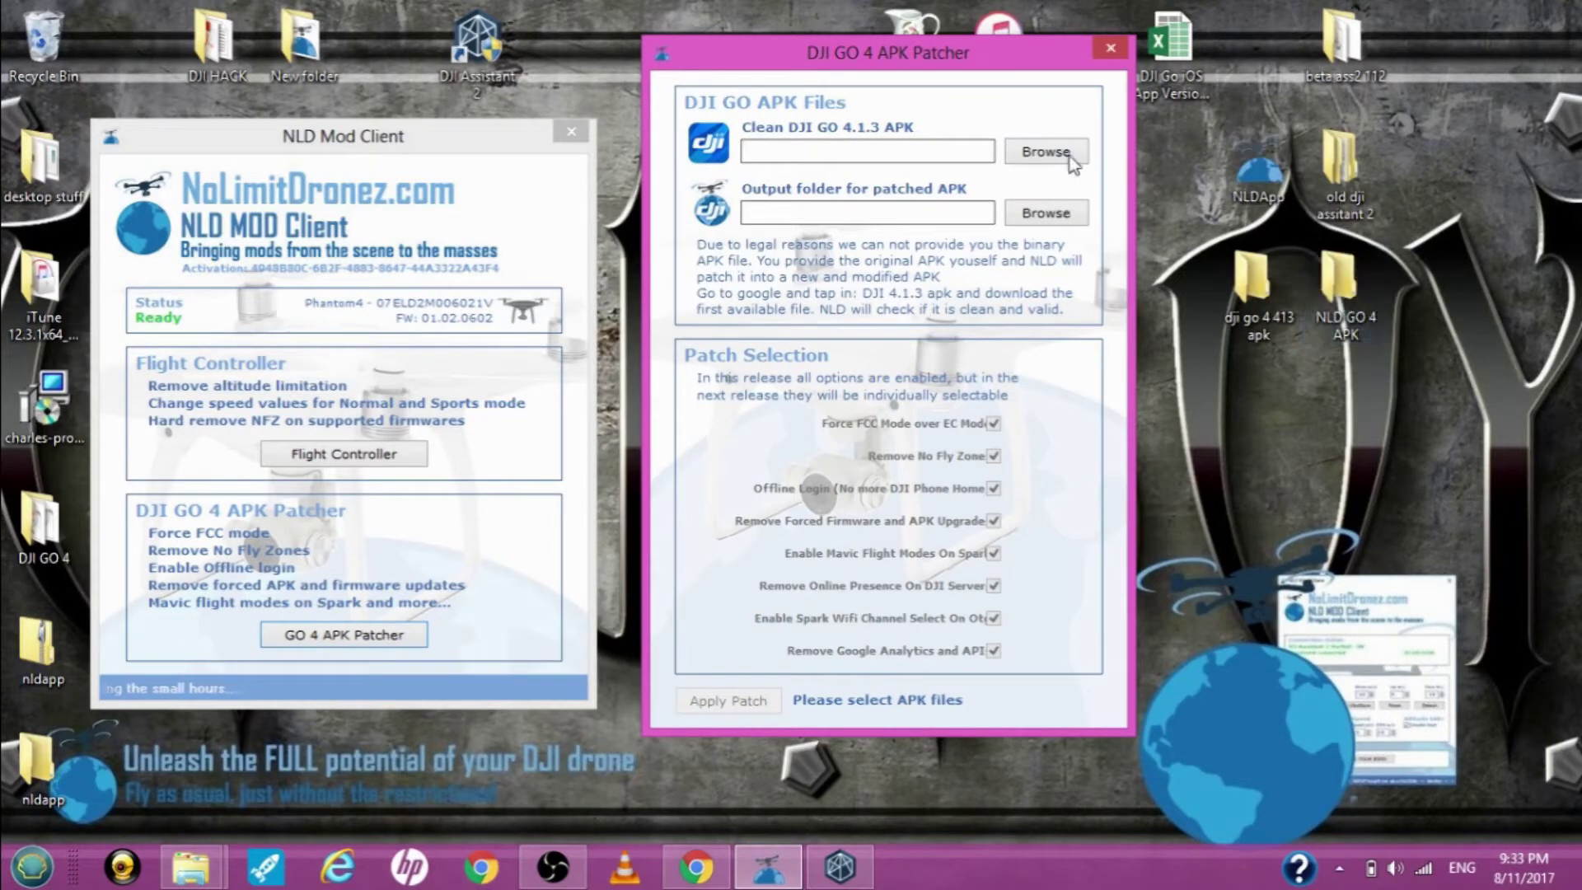
Select dji.go.v4-4.1.3-1024454.apk from the desktop's dji go 4 413 apk folder as the clean DJI GO 4.1.3 APK
{"action": "left_click", "coordinate": [1047, 153]}
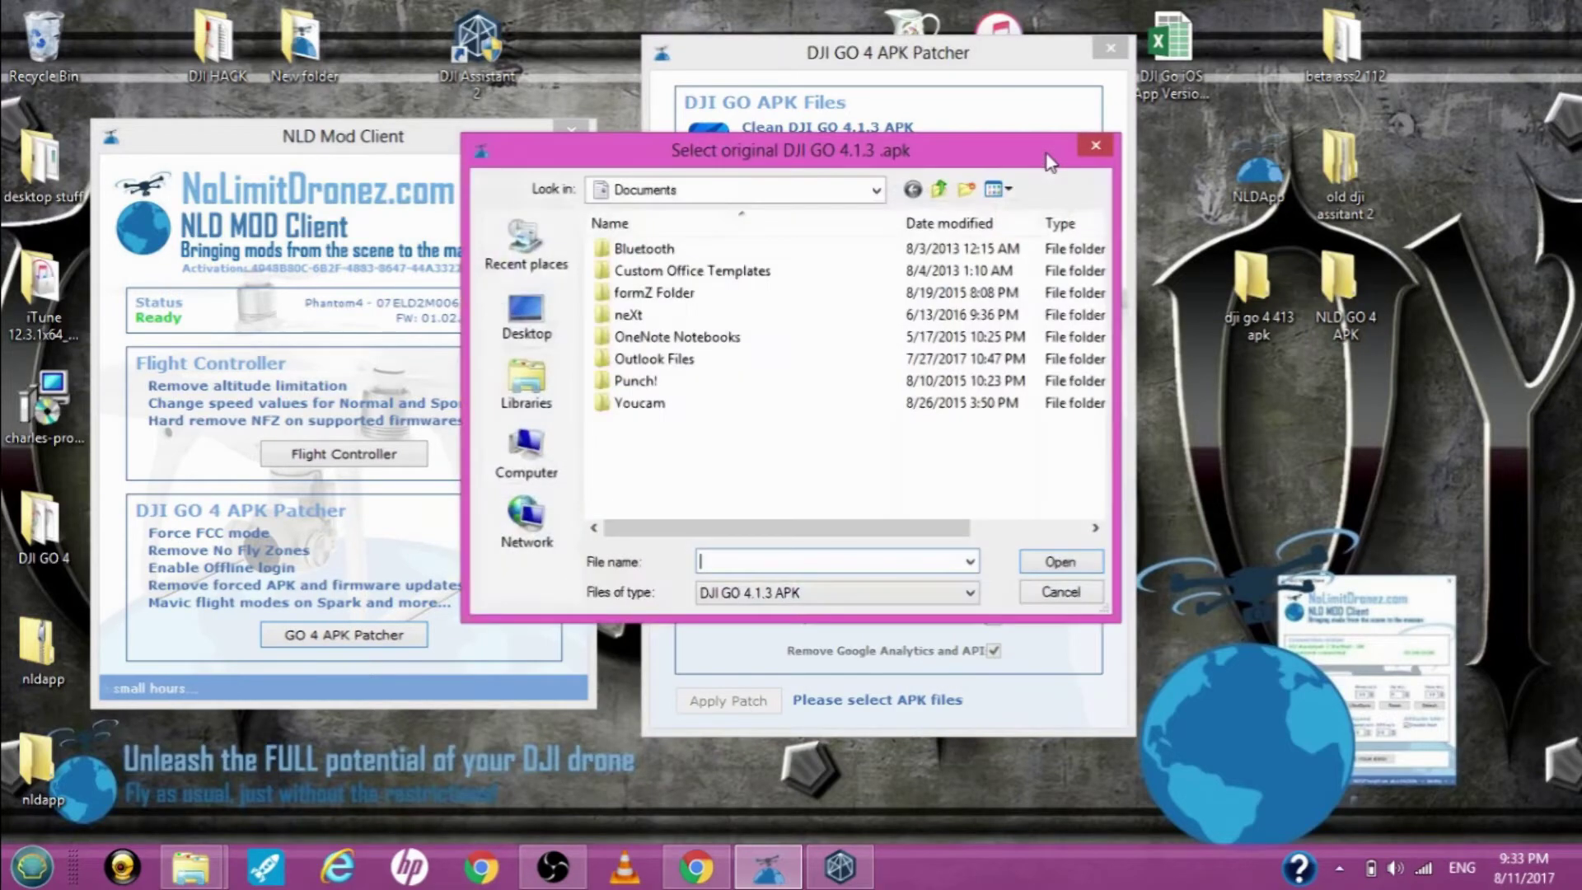
{"action": "left_click", "coordinate": [528, 328]}
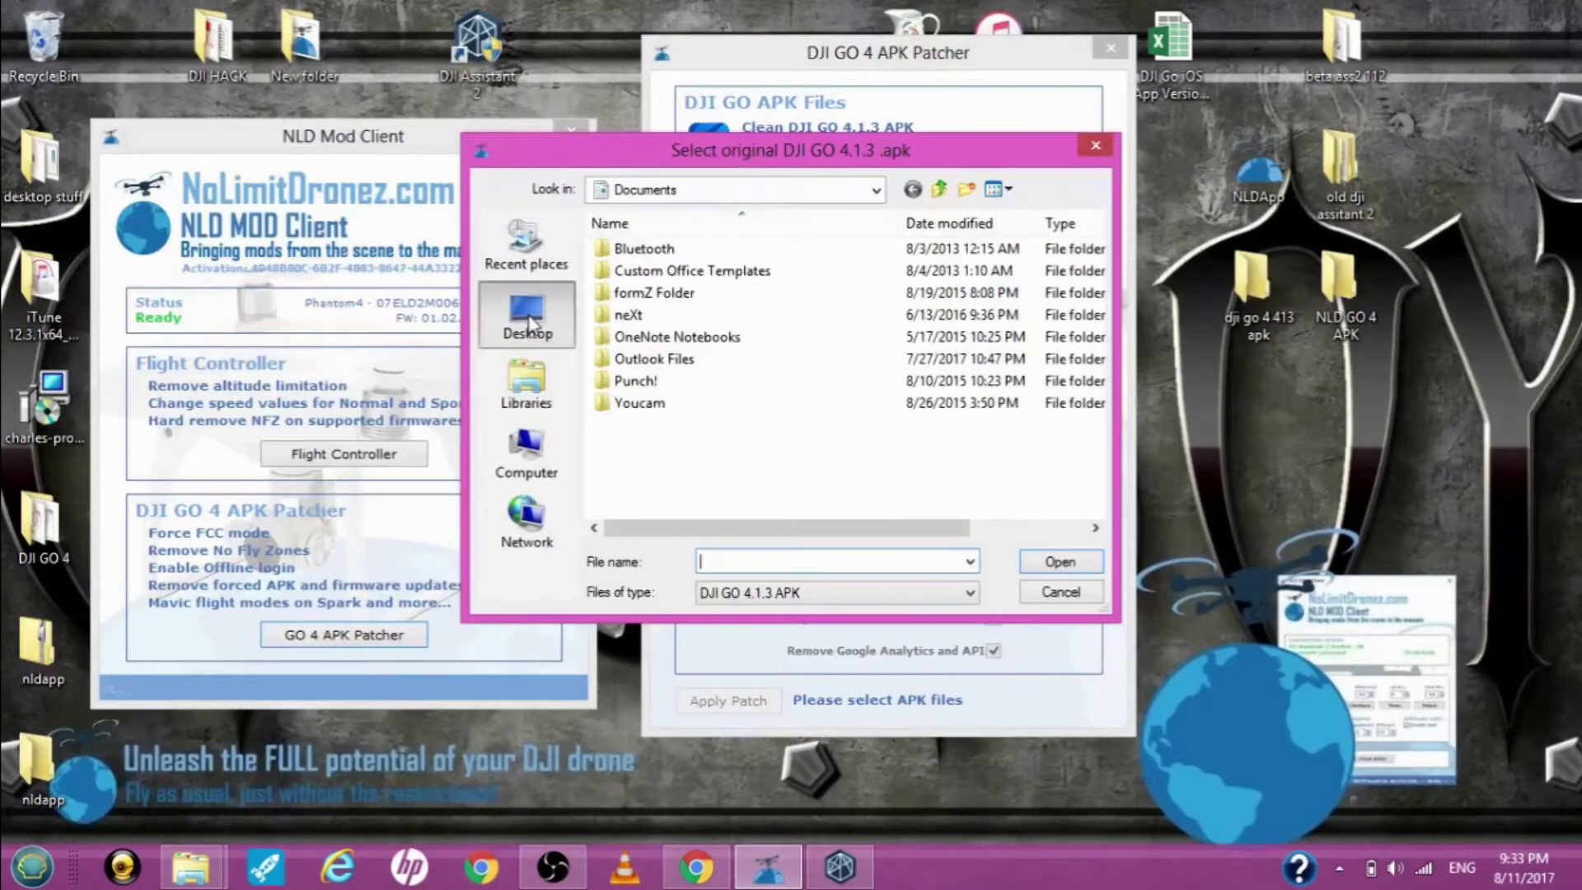
{"action": "left_click_drag", "start_coordinate": [1101, 267], "coordinate": [1080, 381]}
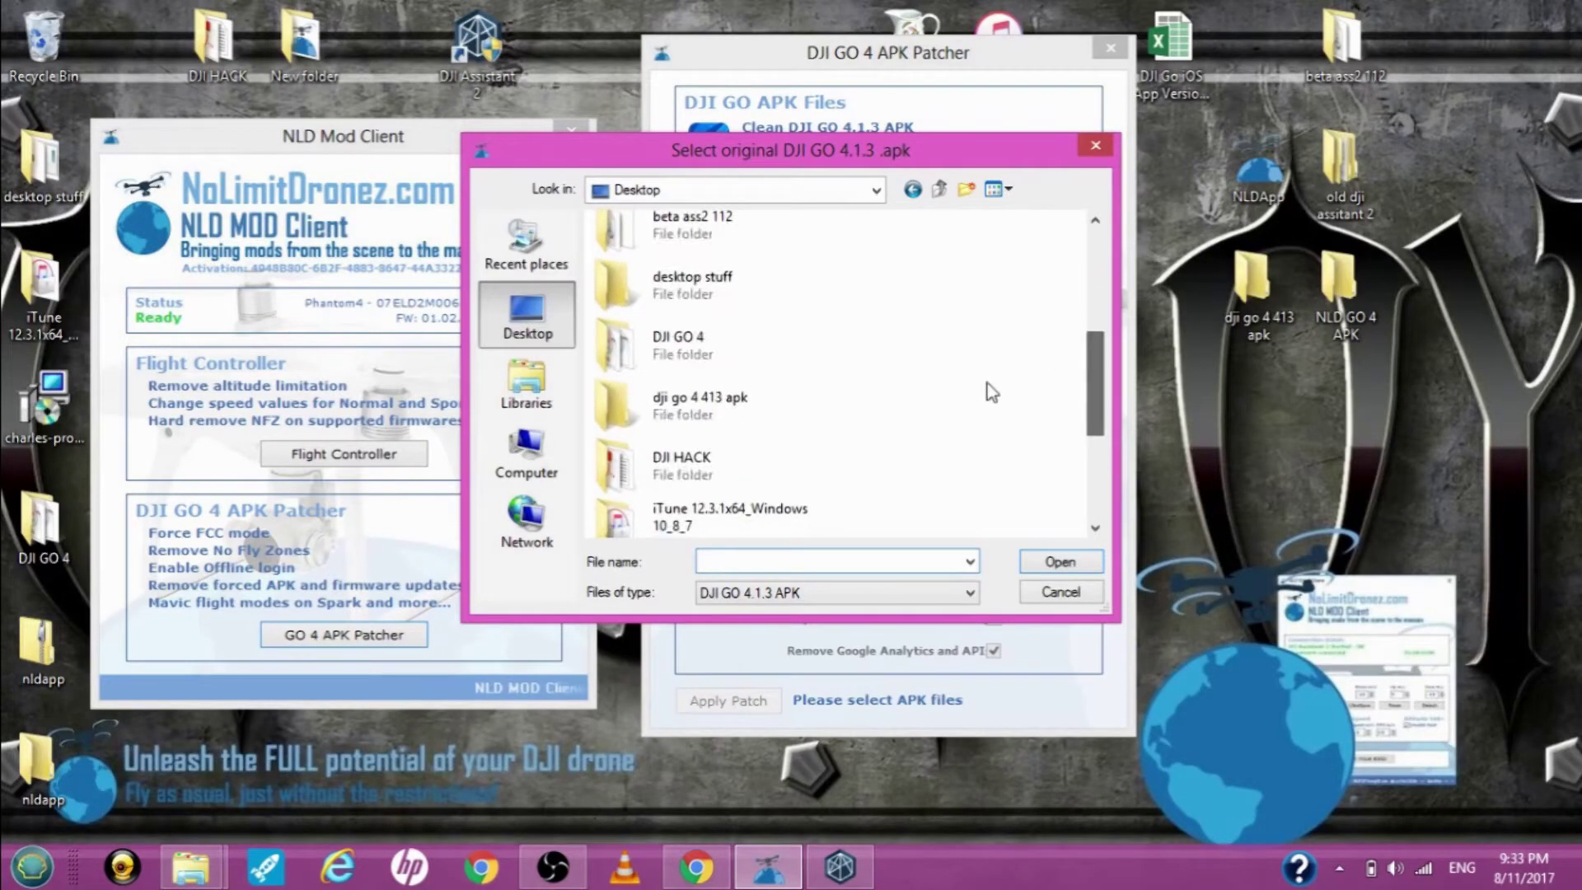
{"action": "double_click", "coordinate": [729, 413]}
{"action": "double_click", "coordinate": [685, 249]}
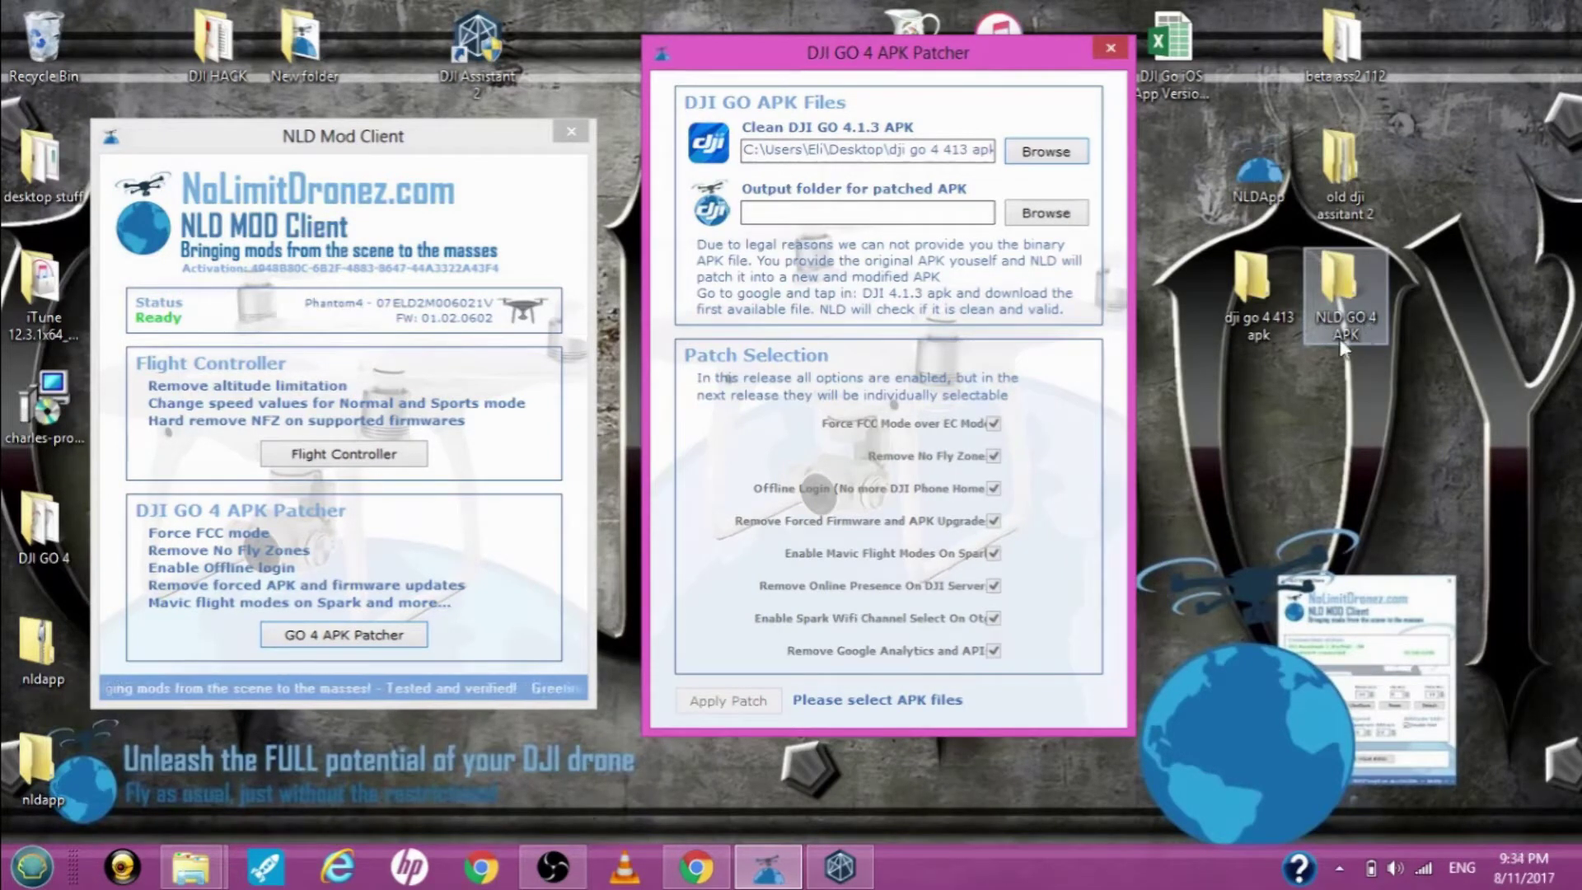
Set the patched APK's output to NLDGO413 in the desktop's NLD GO 4 APK folder
{"action": "left_click", "coordinate": [1040, 213]}
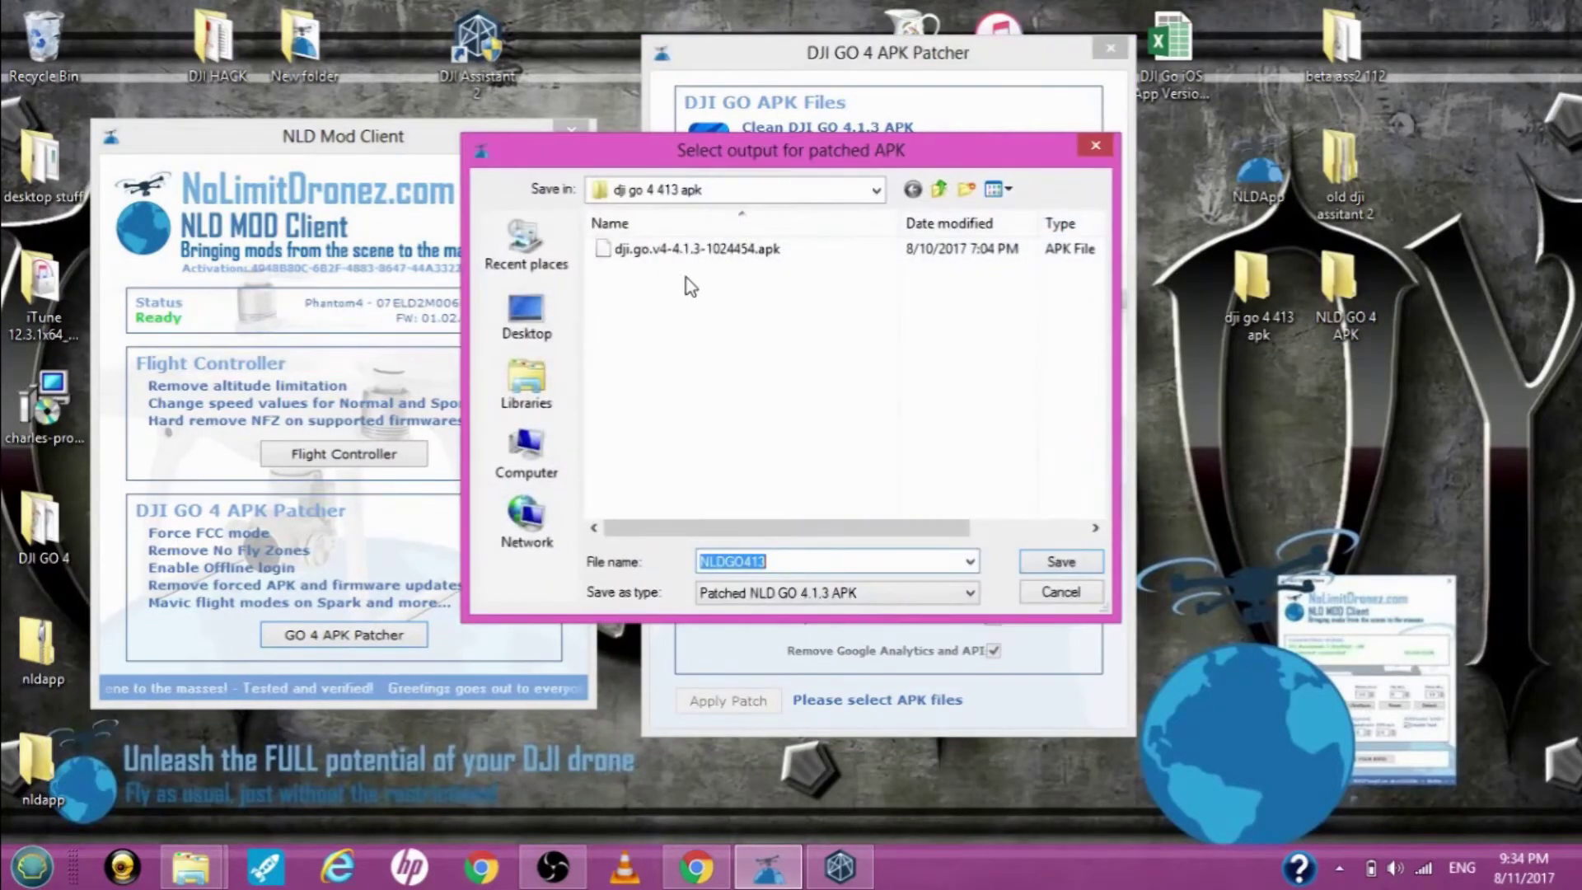
{"action": "left_click", "coordinate": [912, 191]}
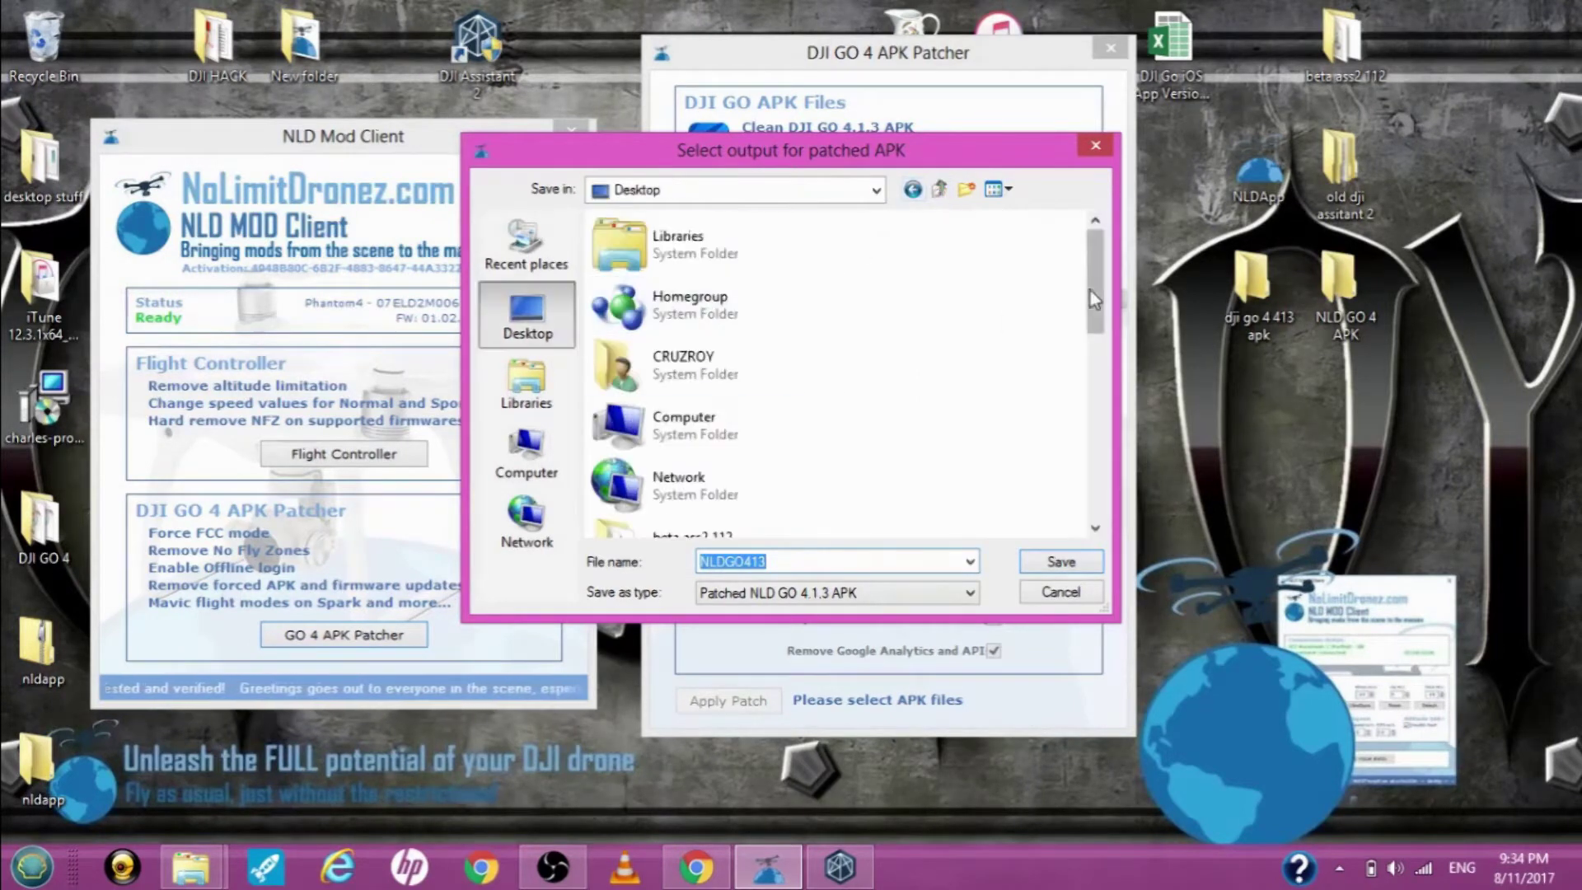
{"action": "left_click_drag", "start_coordinate": [1099, 288], "coordinate": [1080, 461]}
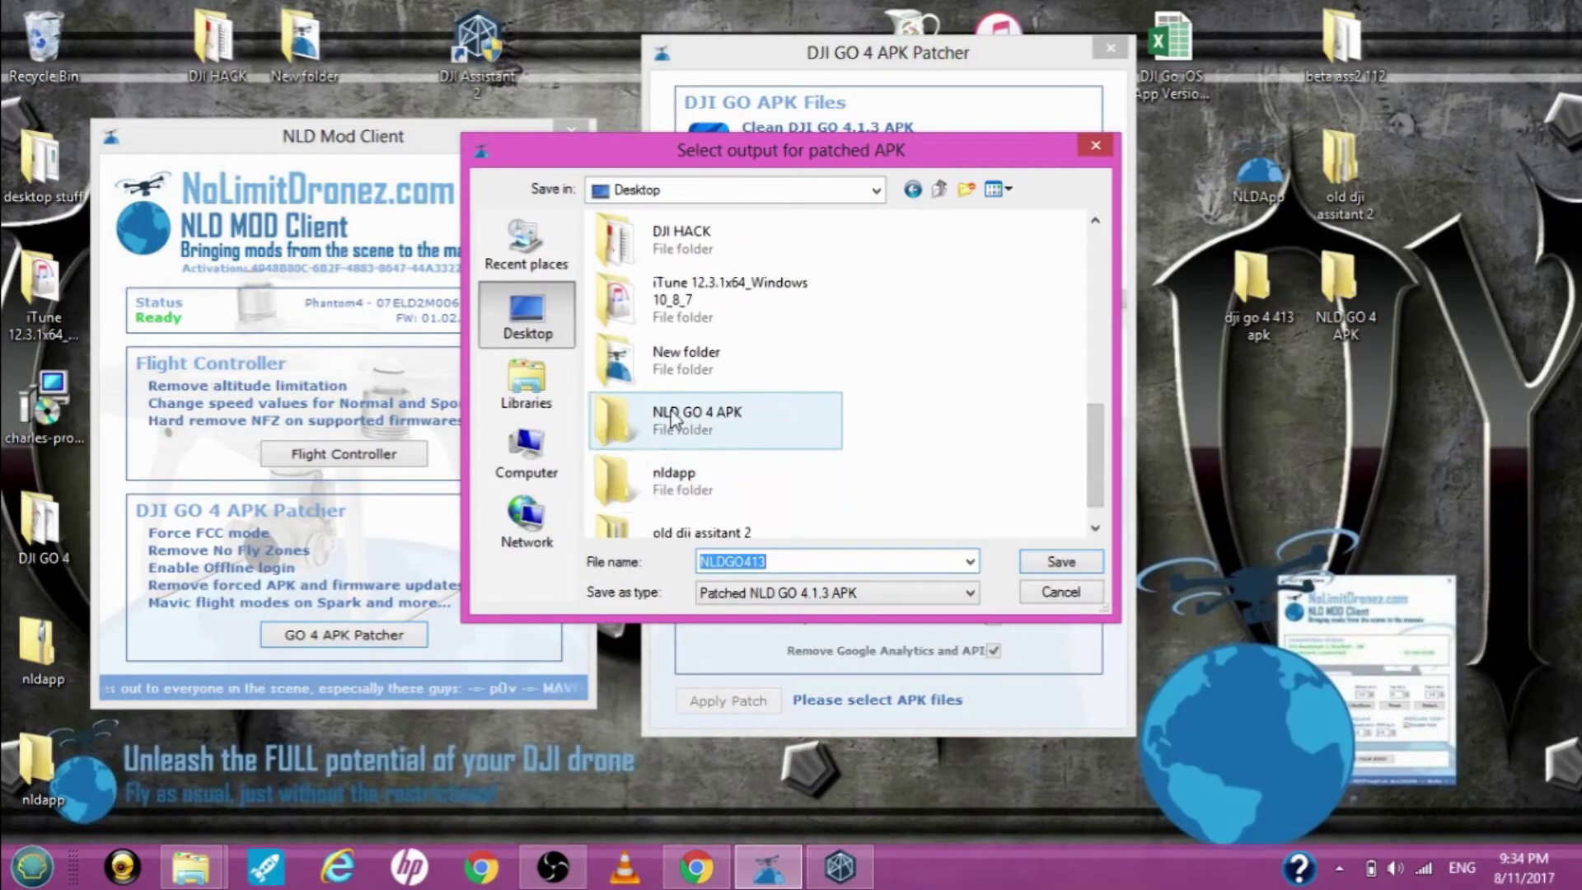
{"action": "left_click", "coordinate": [721, 423]}
{"action": "double_click", "coordinate": [718, 420]}
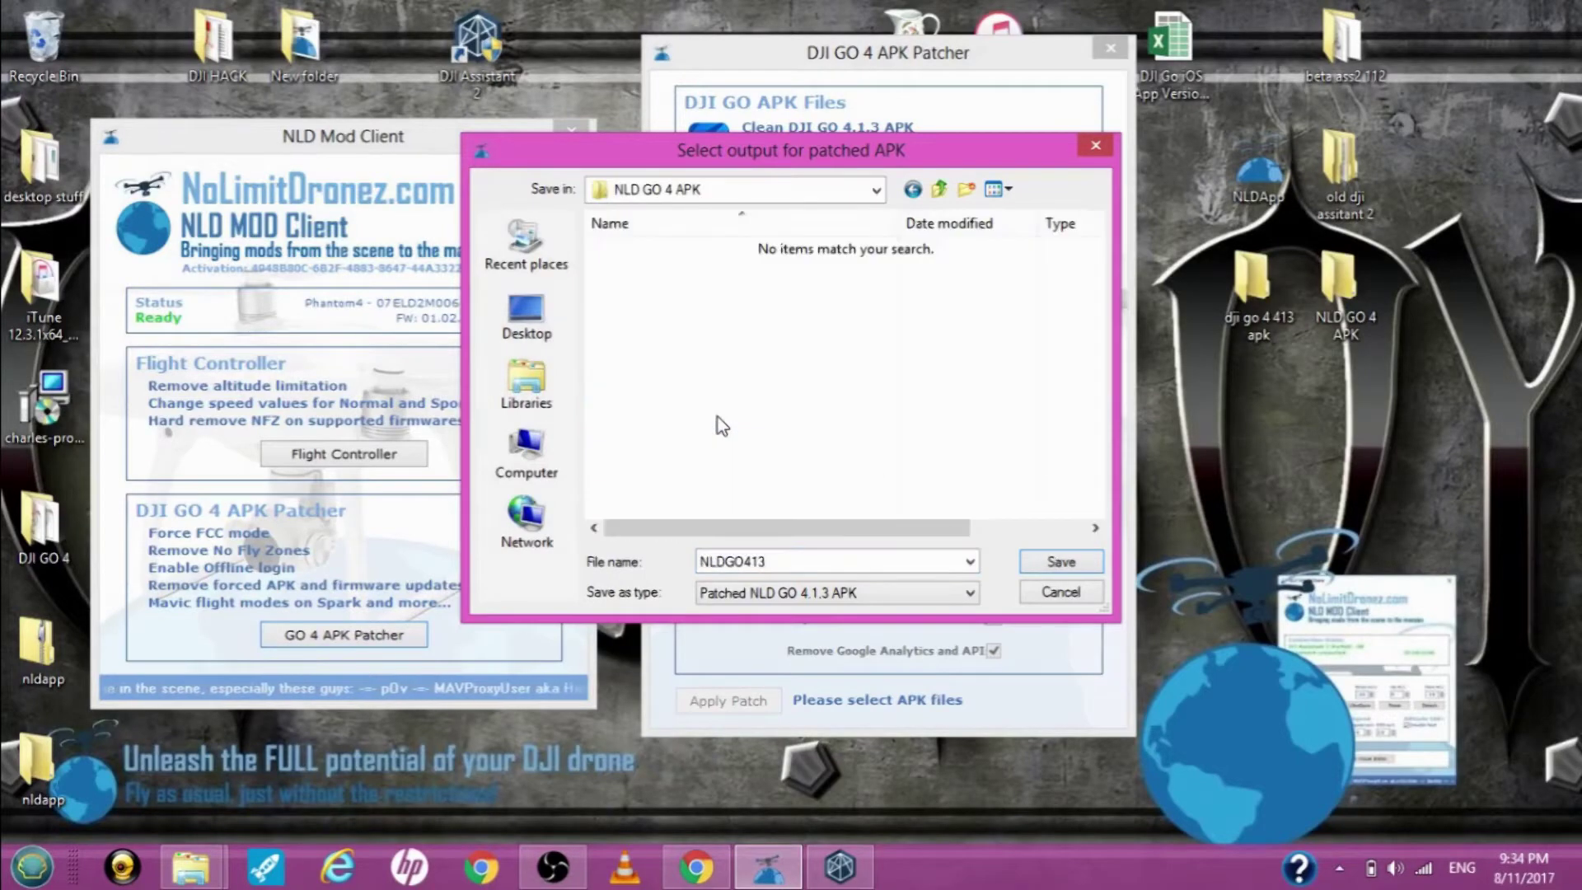
{"action": "left_click", "coordinate": [1061, 562]}
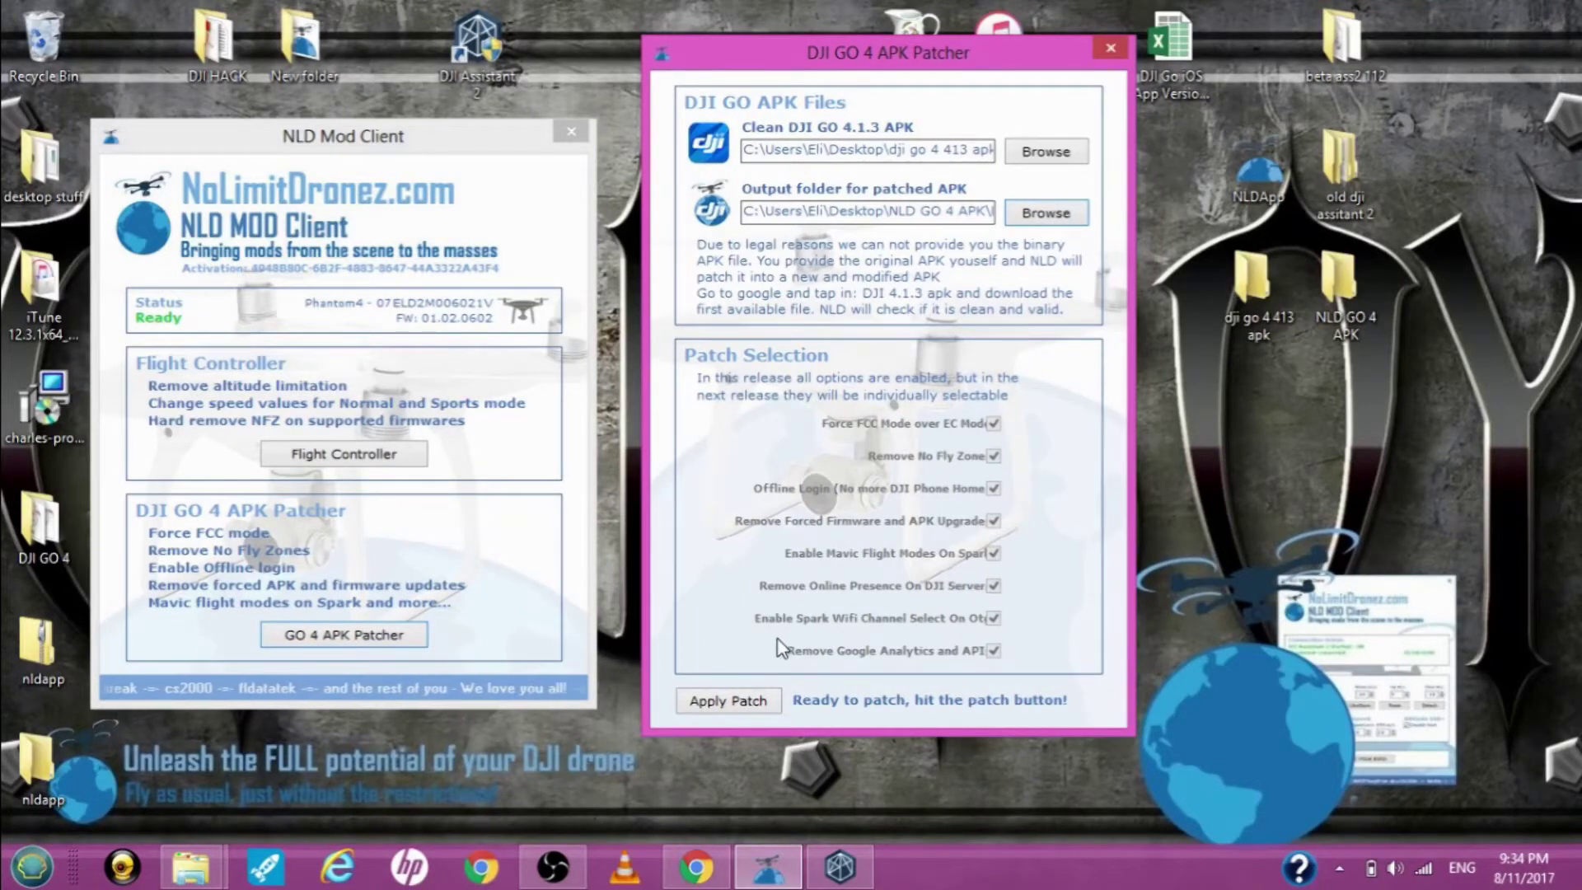
Apply the preselected patches to the DJI GO 4 APK and acknowledge the patcher's messages
{"action": "left_click", "coordinate": [729, 702]}
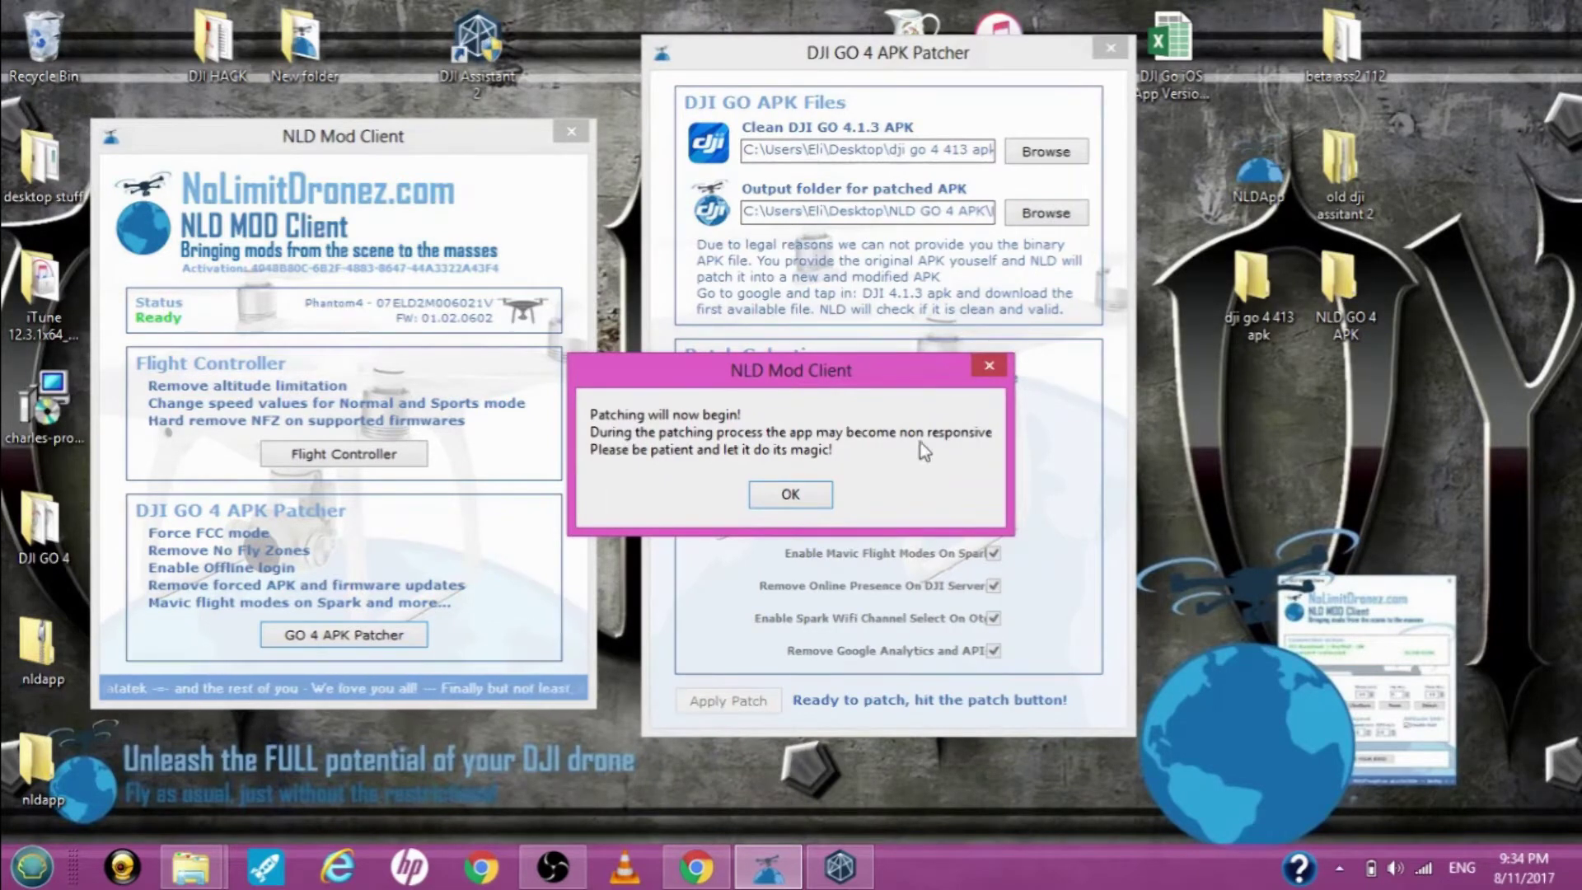
{"action": "left_click", "coordinate": [807, 498]}
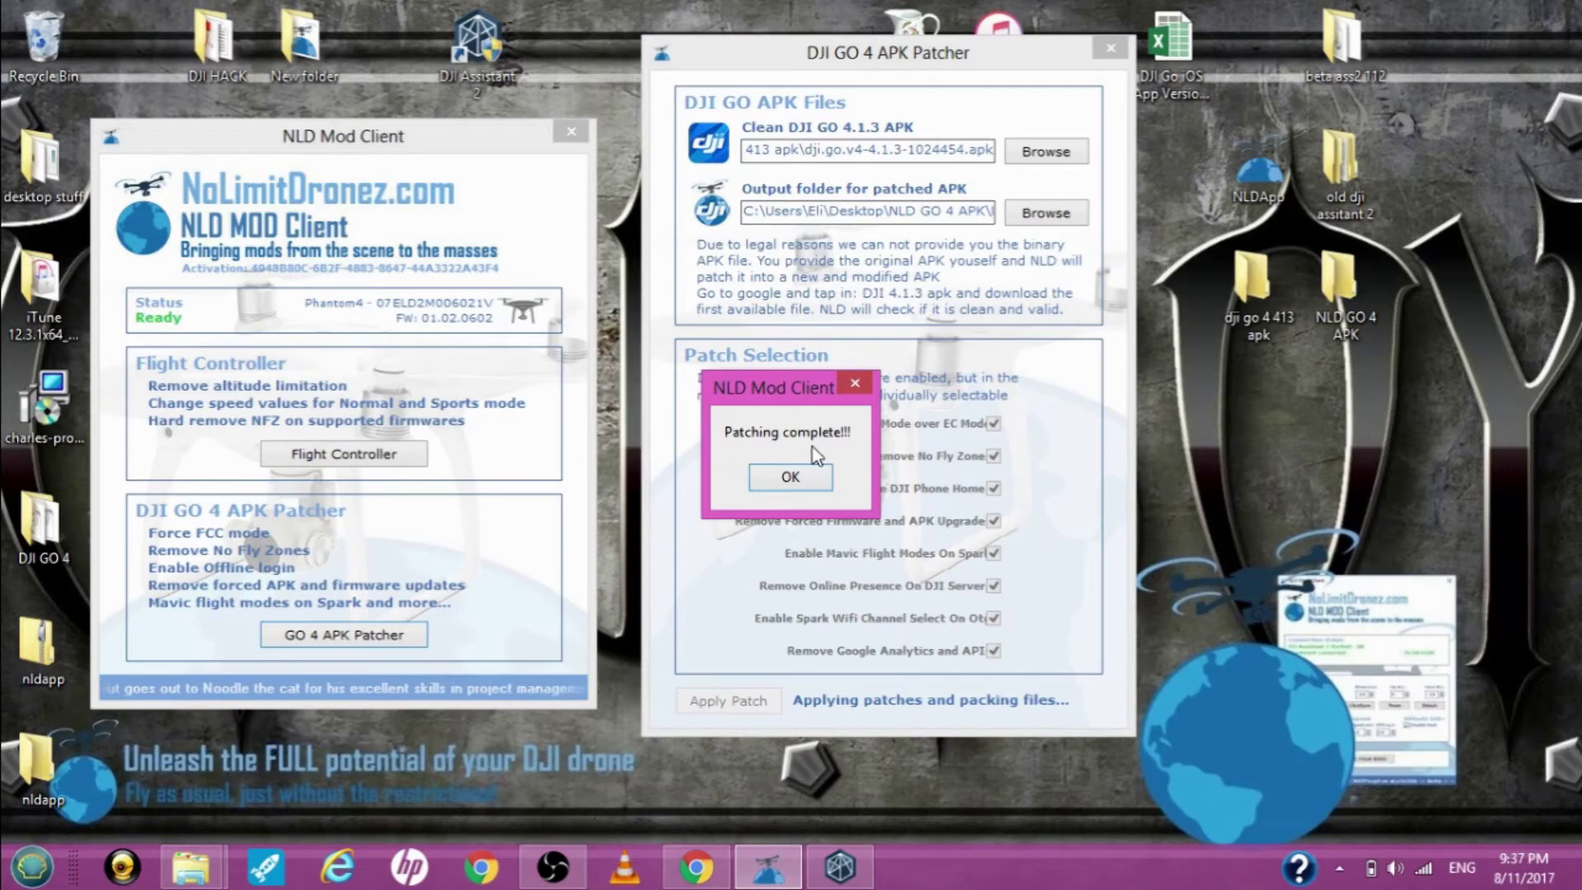
{"action": "left_click", "coordinate": [802, 482]}
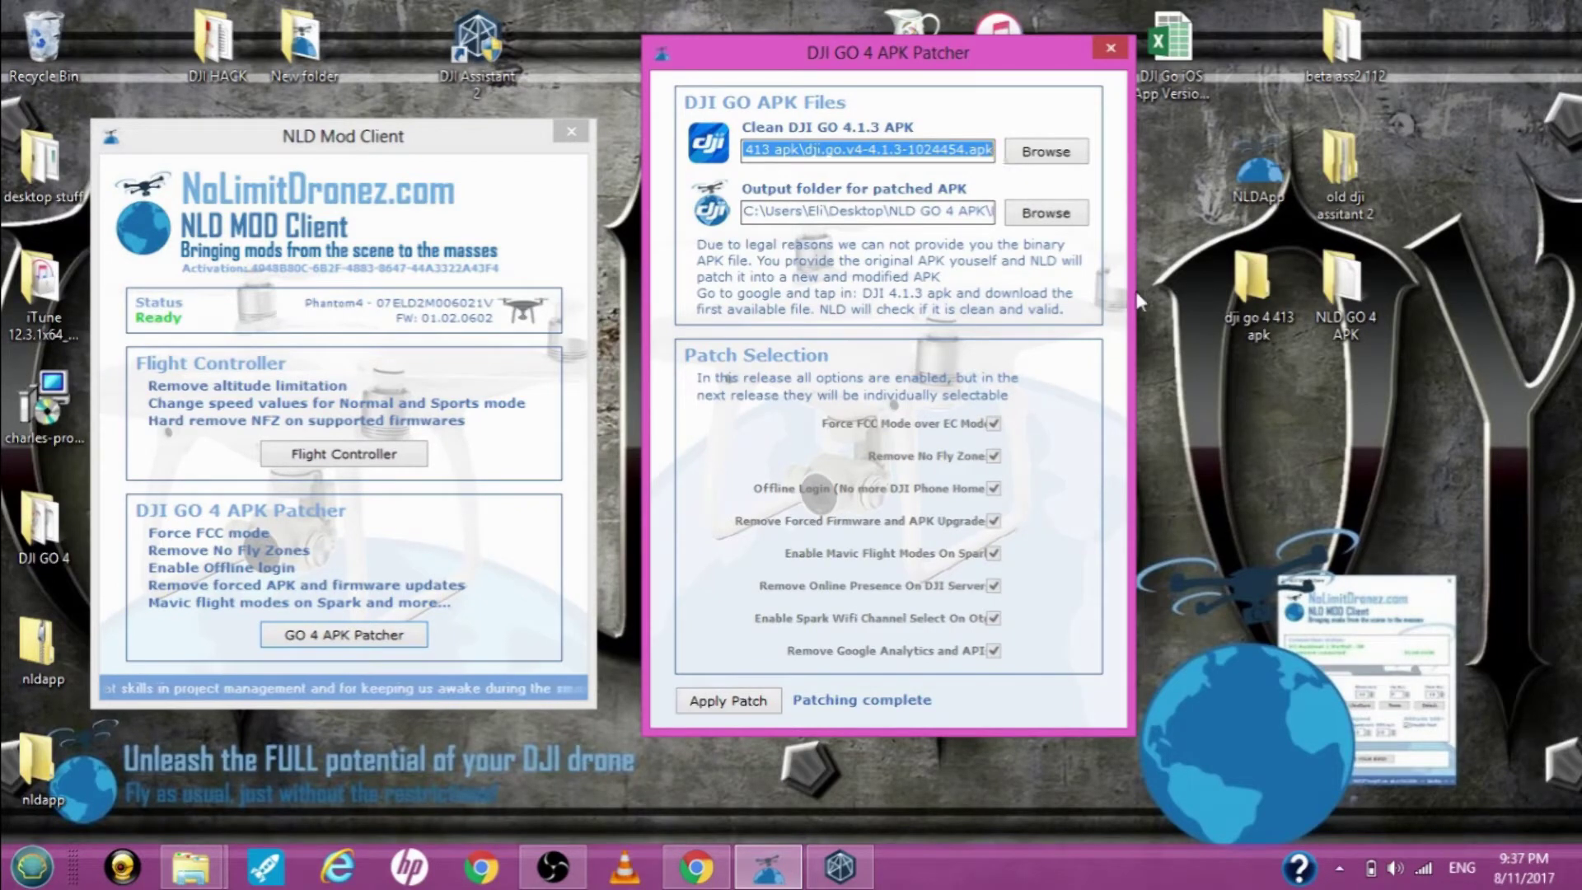
Check the patched APK in the NLD GO 4 APK folder, and close the folder, the patcher and the NLD Mod Client
{"action": "double_click", "coordinate": [1341, 292]}
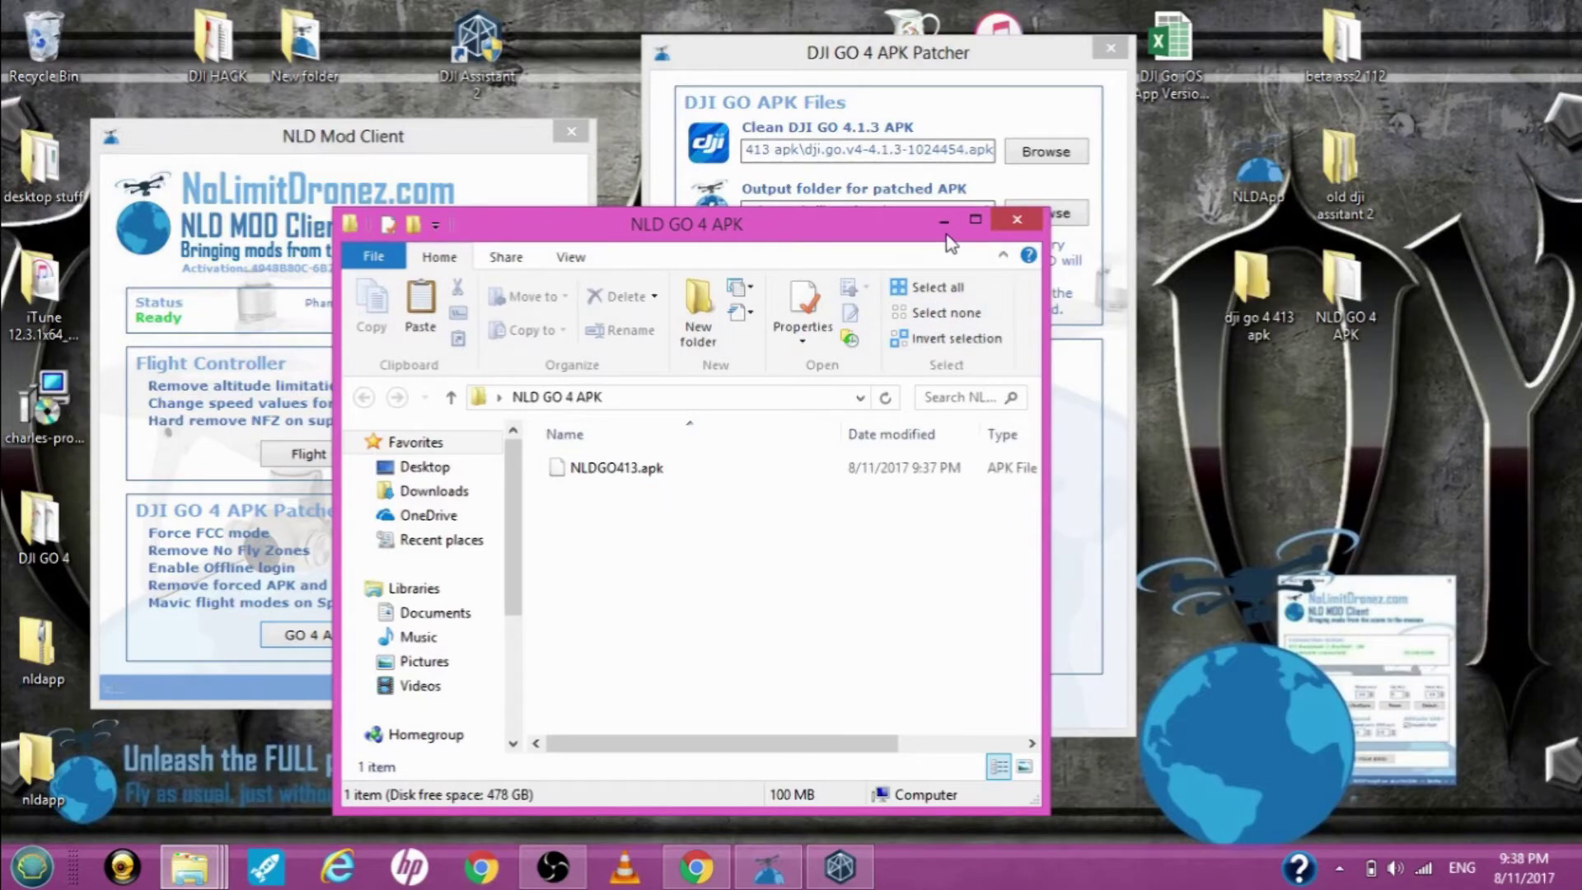
{"action": "left_click", "coordinate": [1005, 224]}
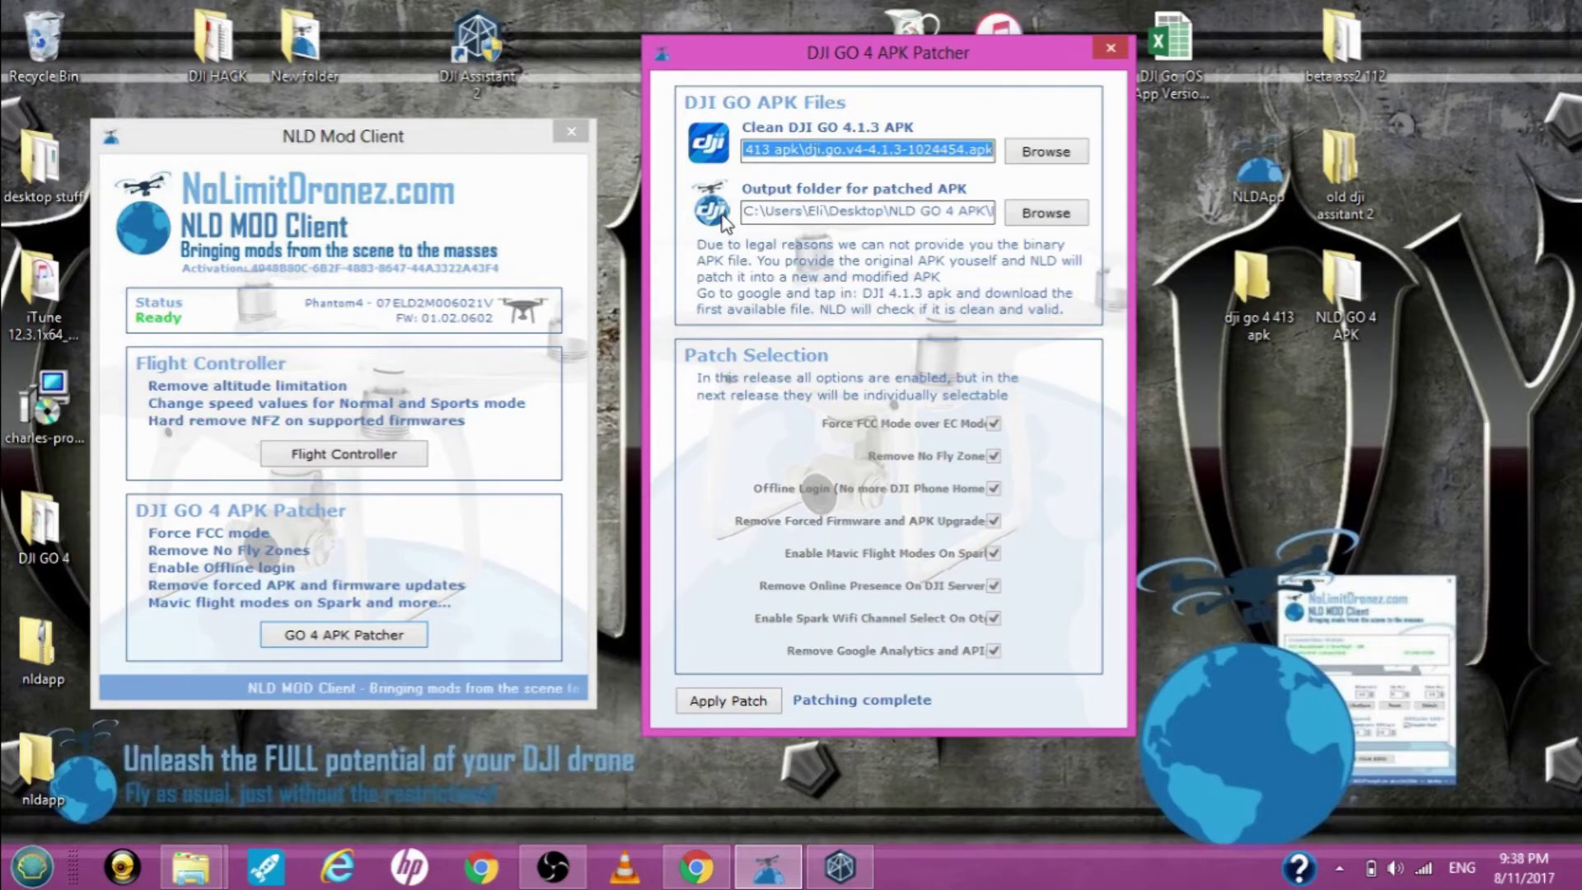
{"action": "key", "text": "alt+F4"}
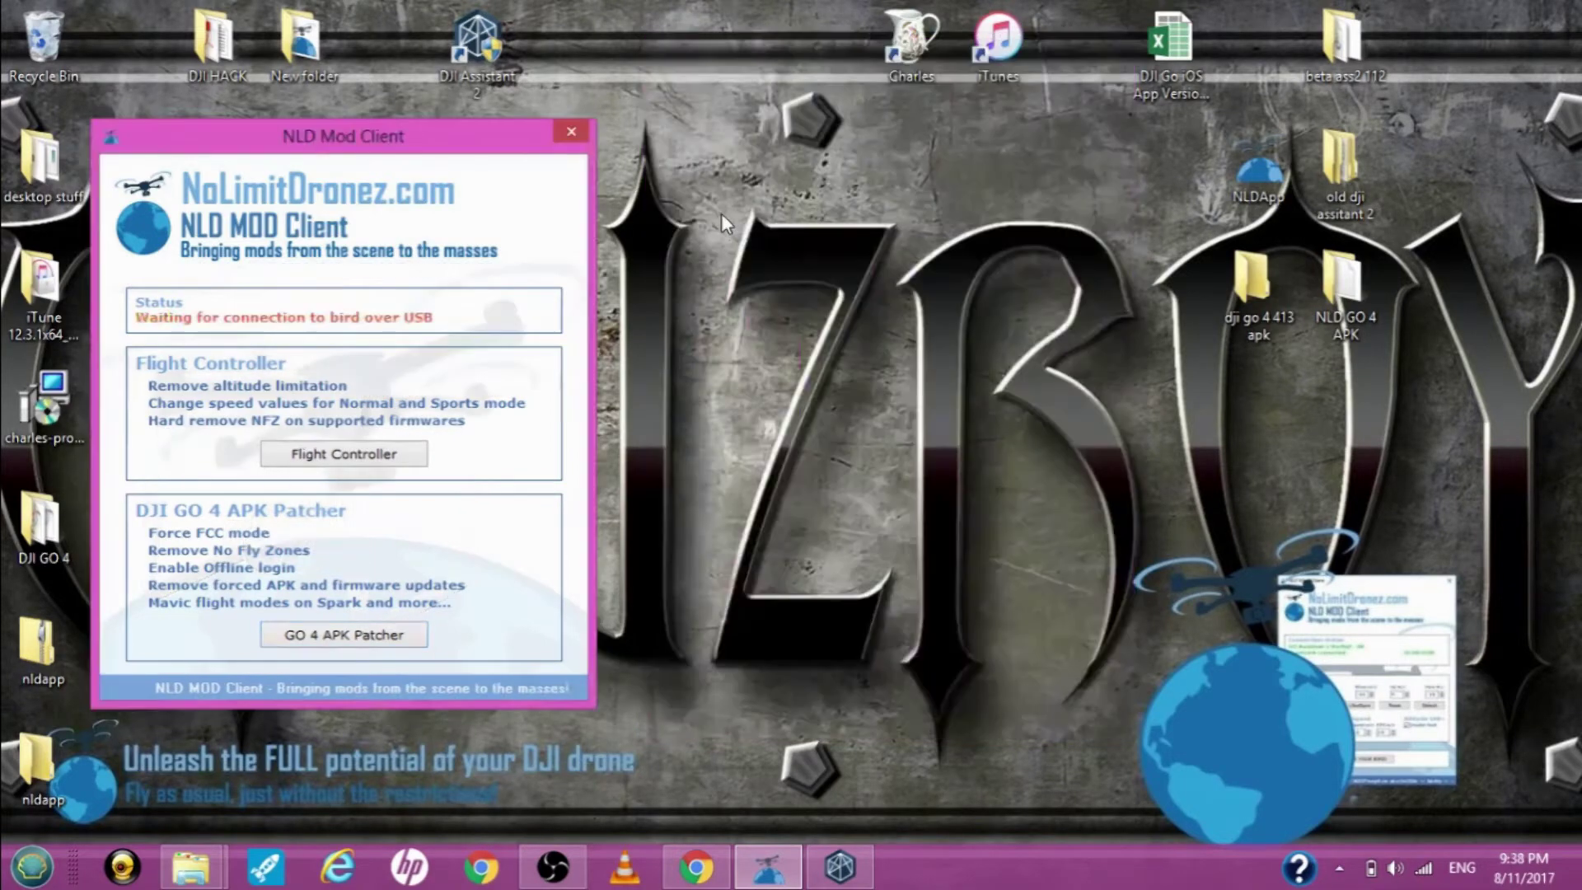
{"action": "left_click", "coordinate": [575, 135]}
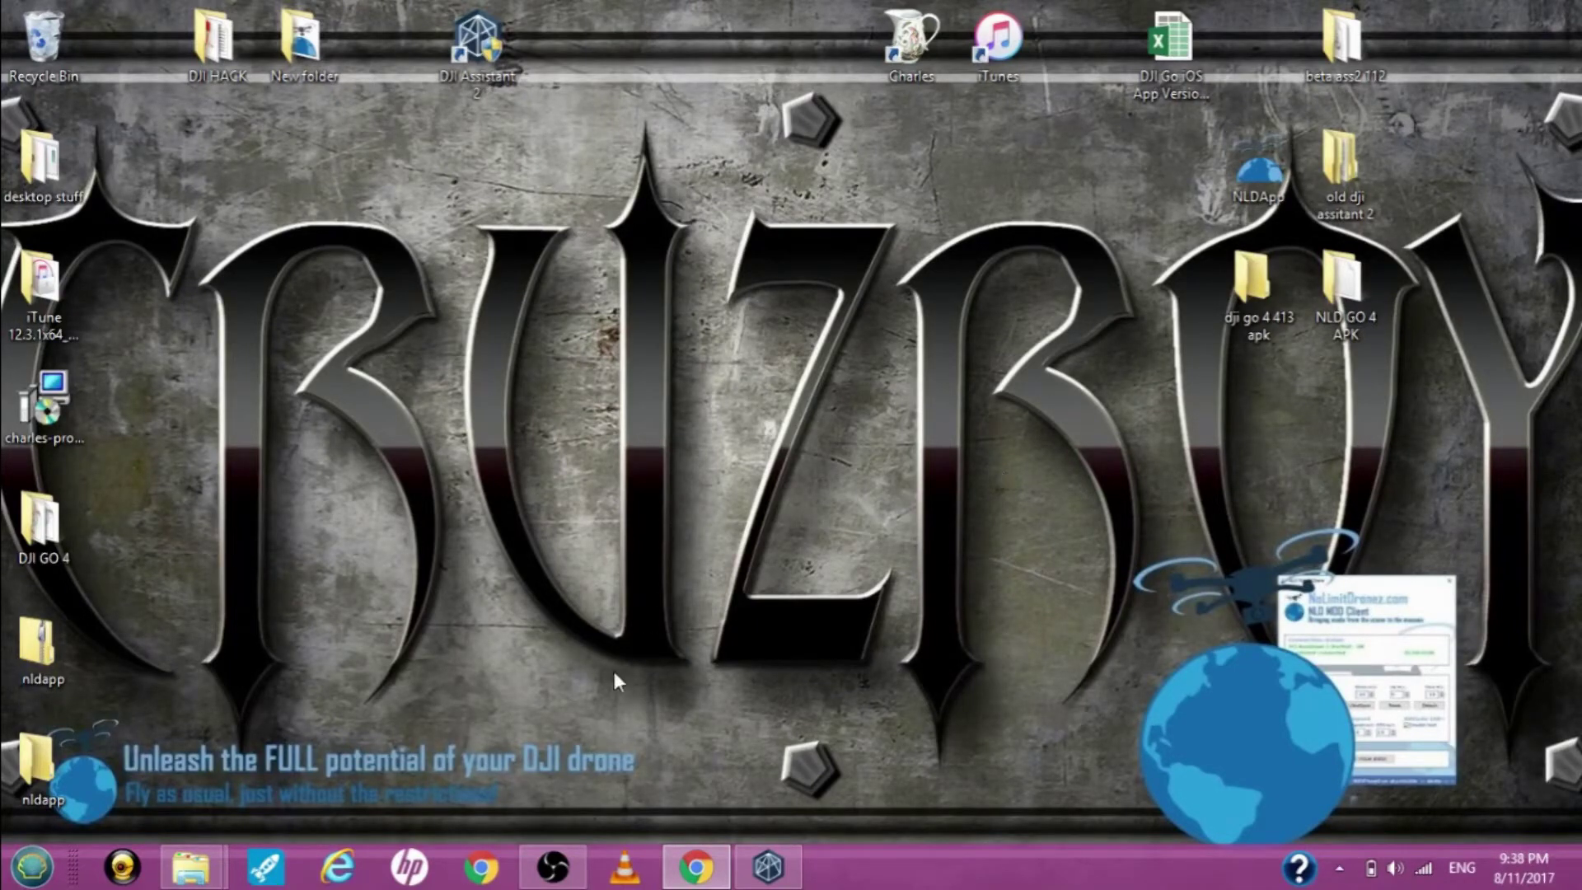
Open the USB storage of the connected P80H(D4C7) portable device from Computer
{"action": "left_click", "coordinate": [32, 865]}
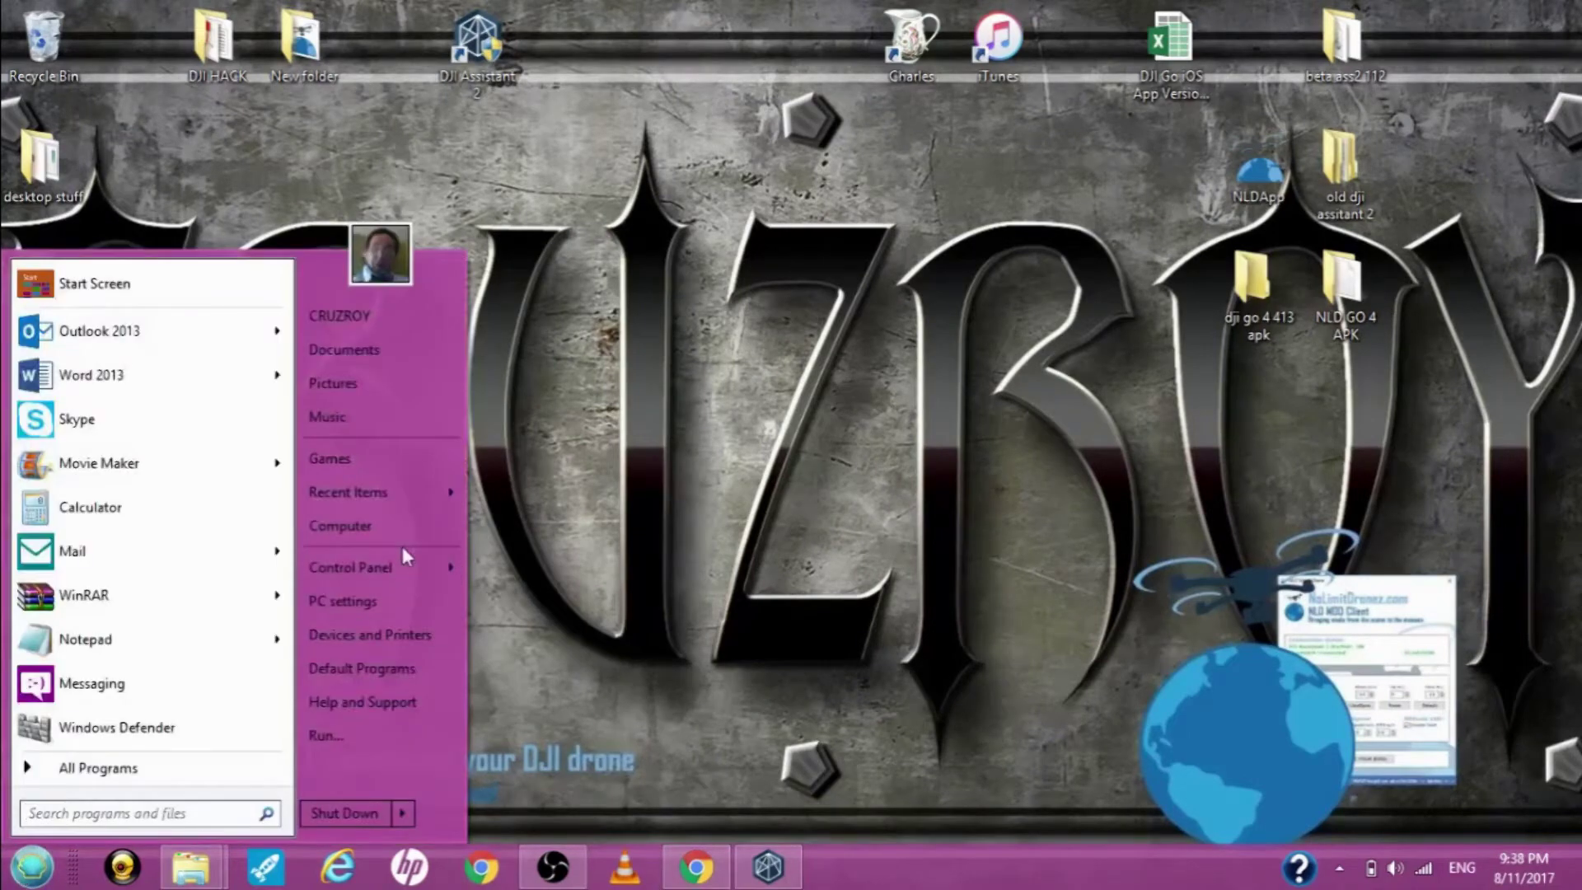
{"action": "left_click", "coordinate": [381, 531]}
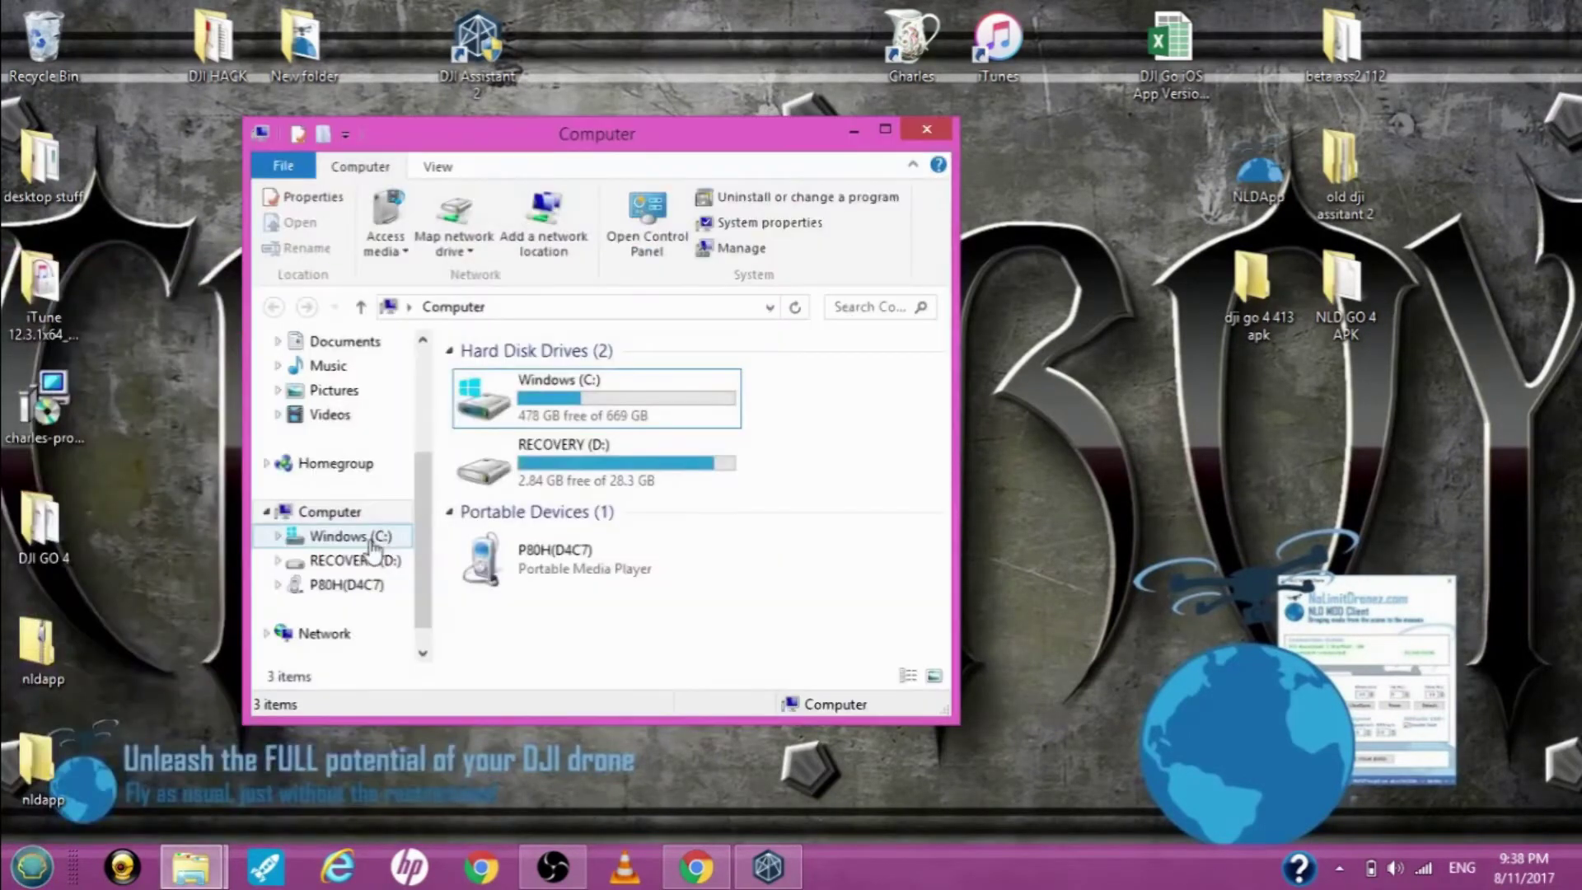
{"action": "double_click", "coordinate": [550, 562]}
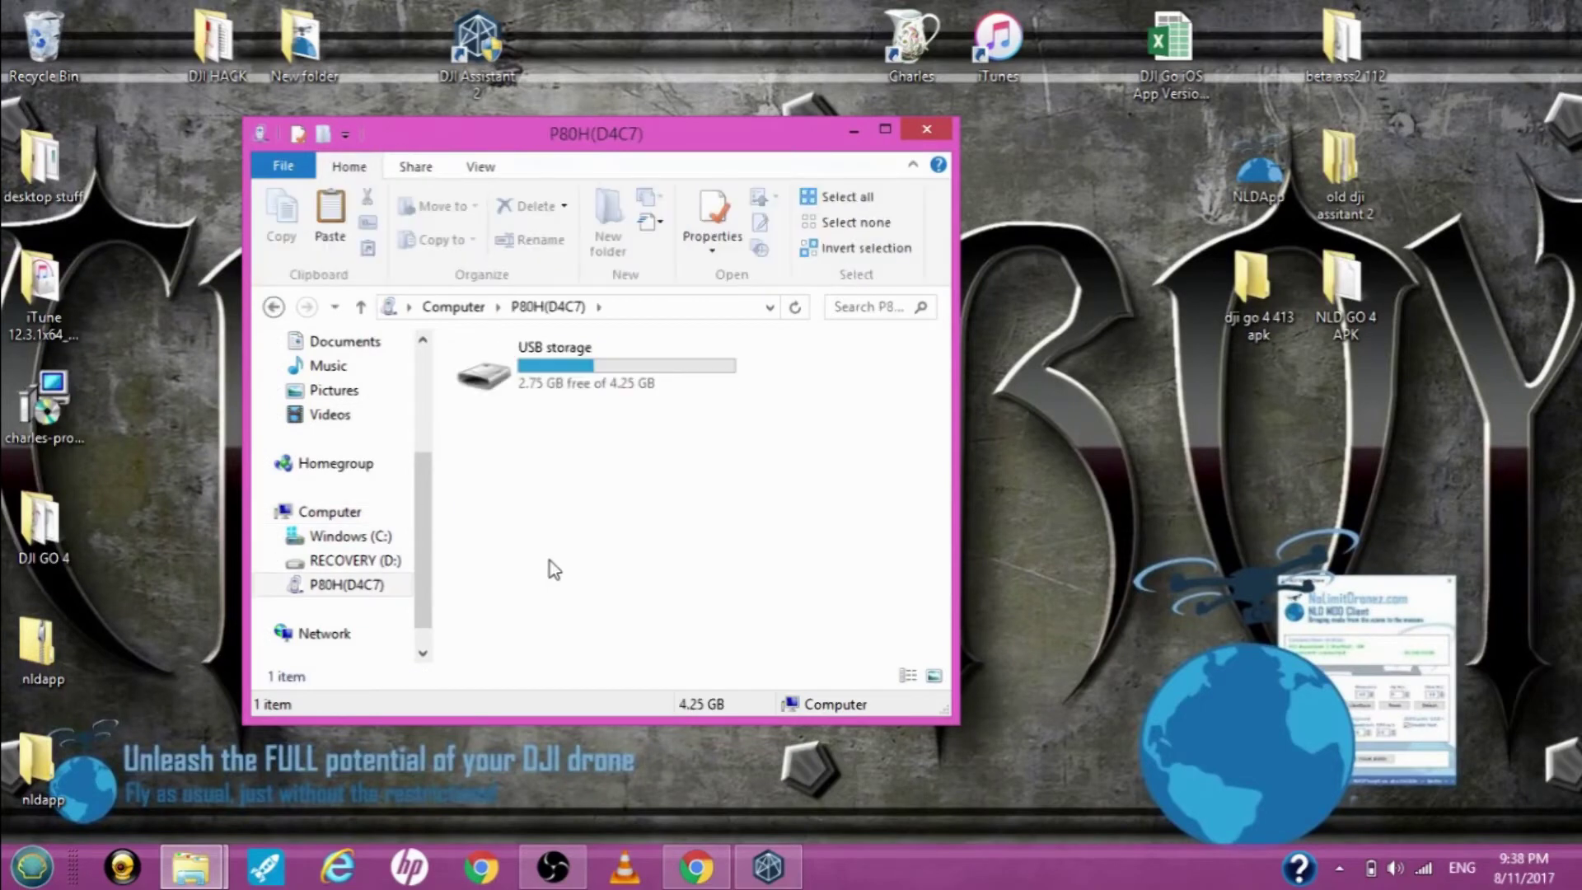
{"action": "double_click", "coordinate": [577, 370]}
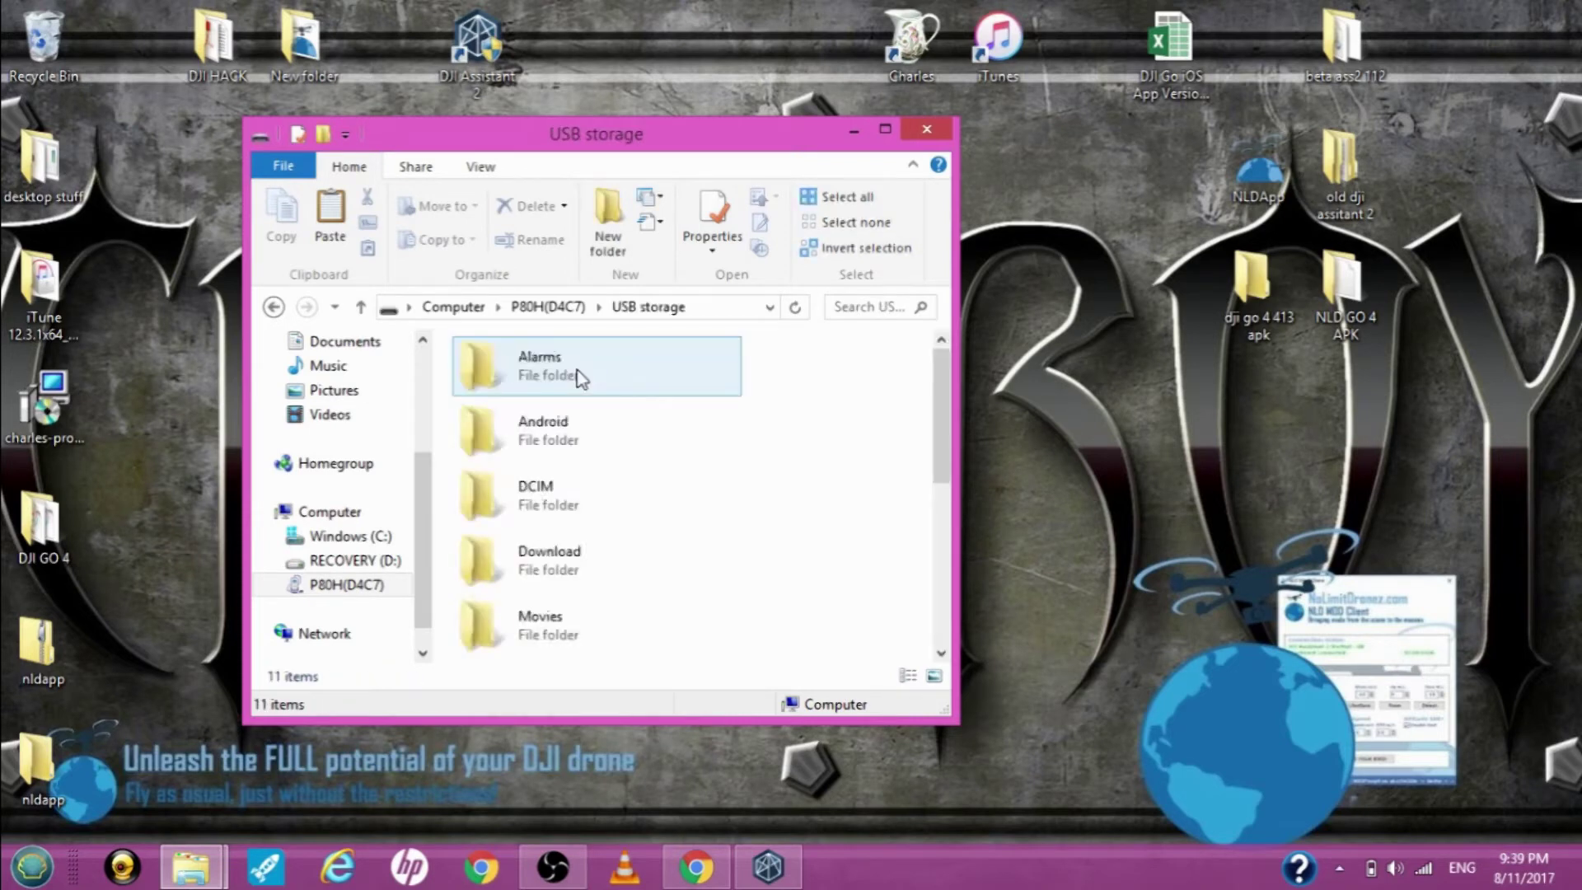
Copy NLDGO413.apk from the desktop's NLD GO 4 APK folder into the device's Download folder, and close both folder windows
{"action": "scroll", "coordinate": [717, 511], "scroll_direction": "down", "scroll_amount": 3}
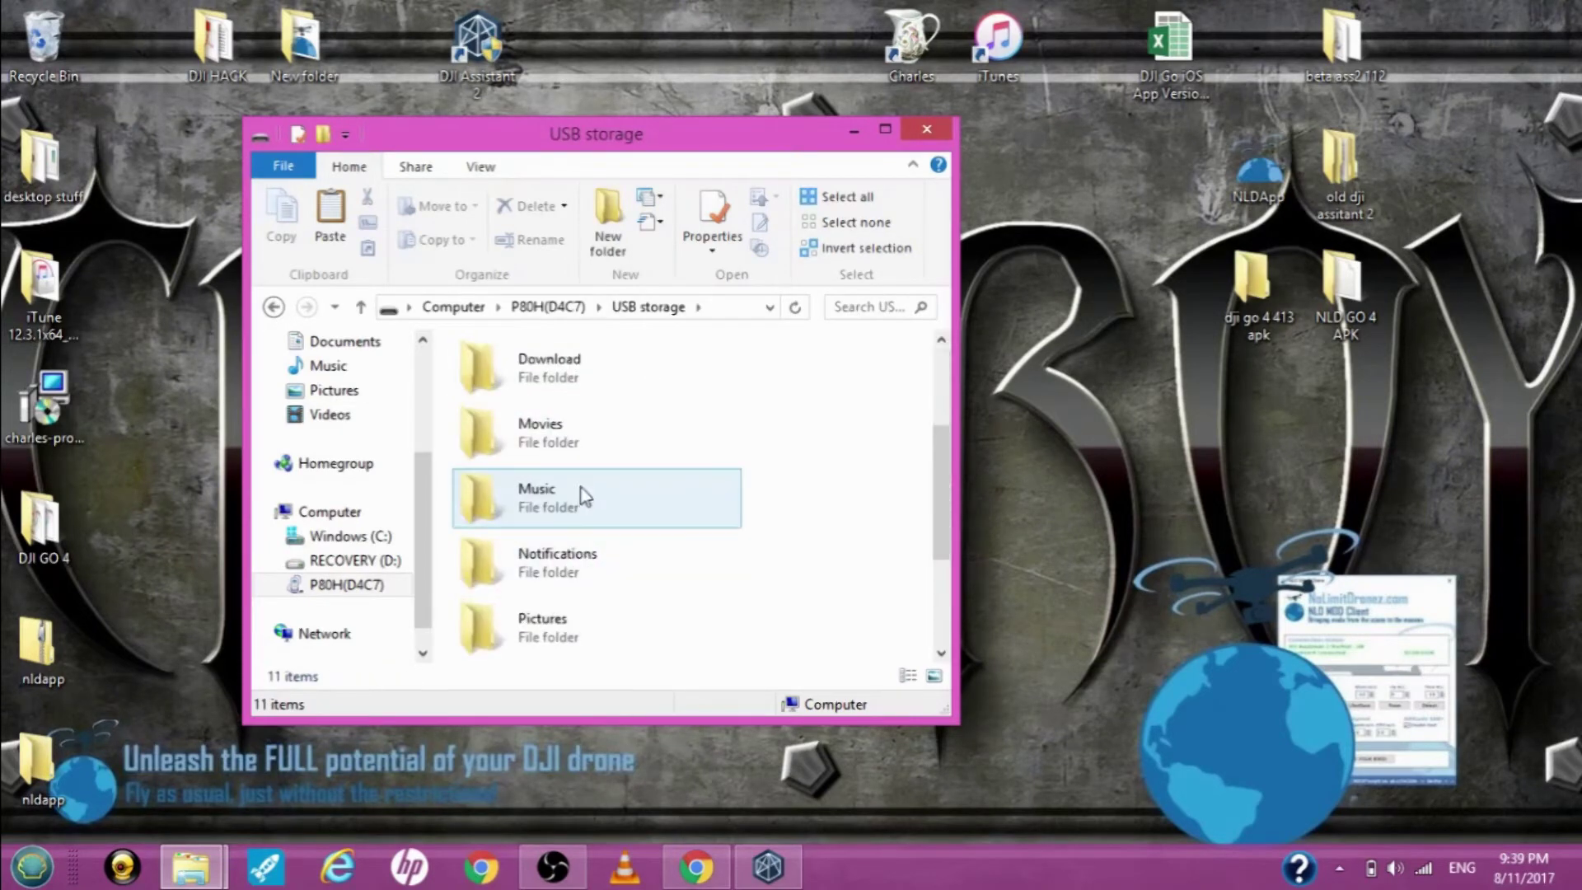
{"action": "scroll", "coordinate": [582, 486], "scroll_direction": "up", "scroll_amount": 3}
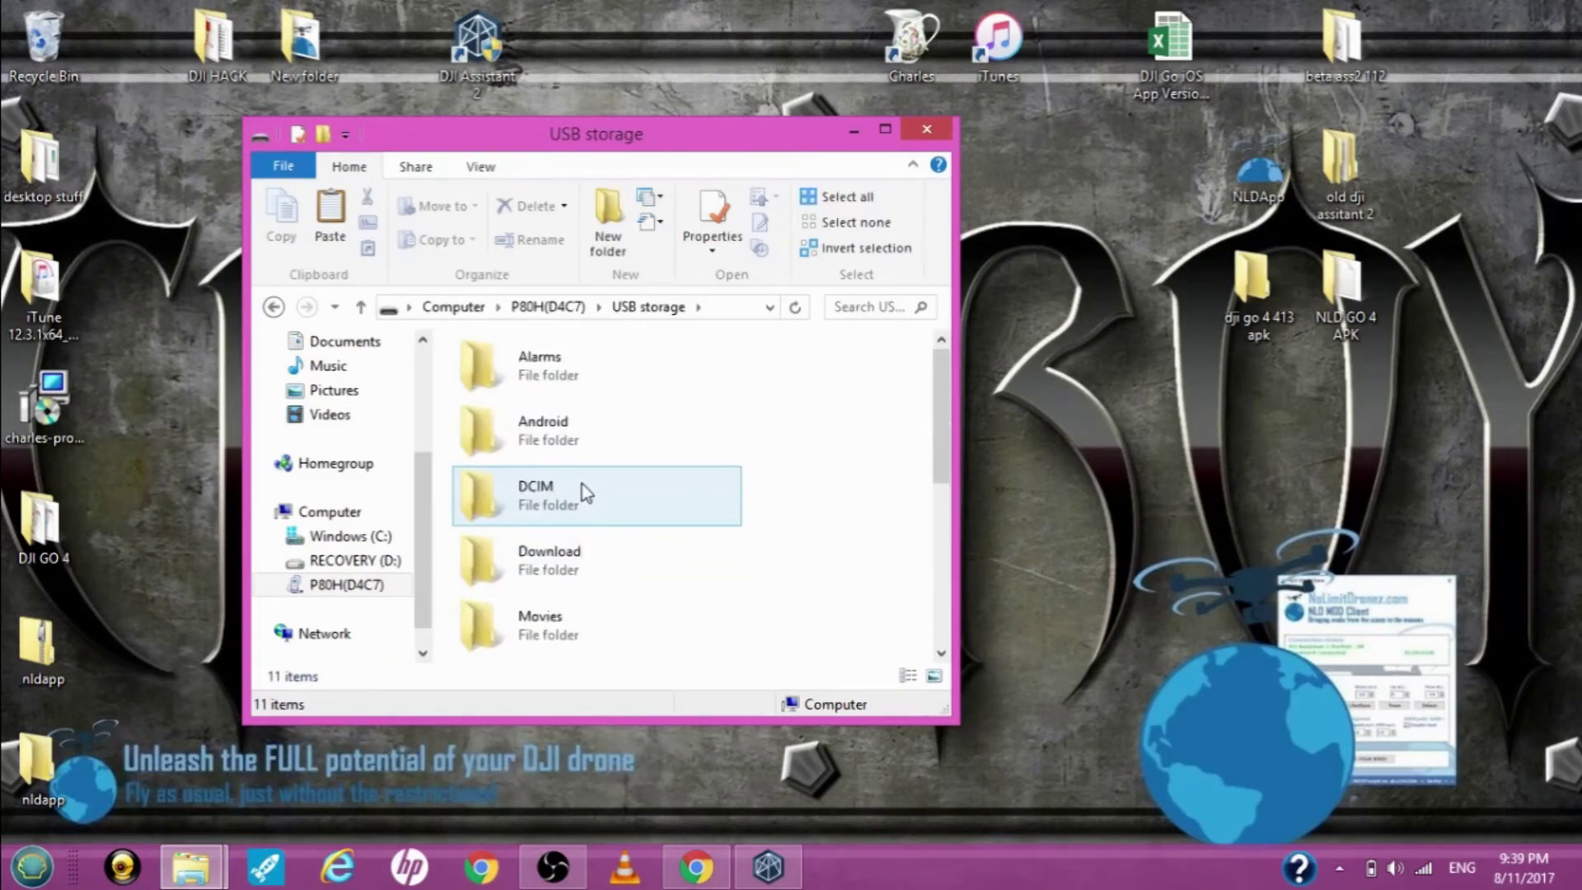
{"action": "double_click", "coordinate": [550, 569]}
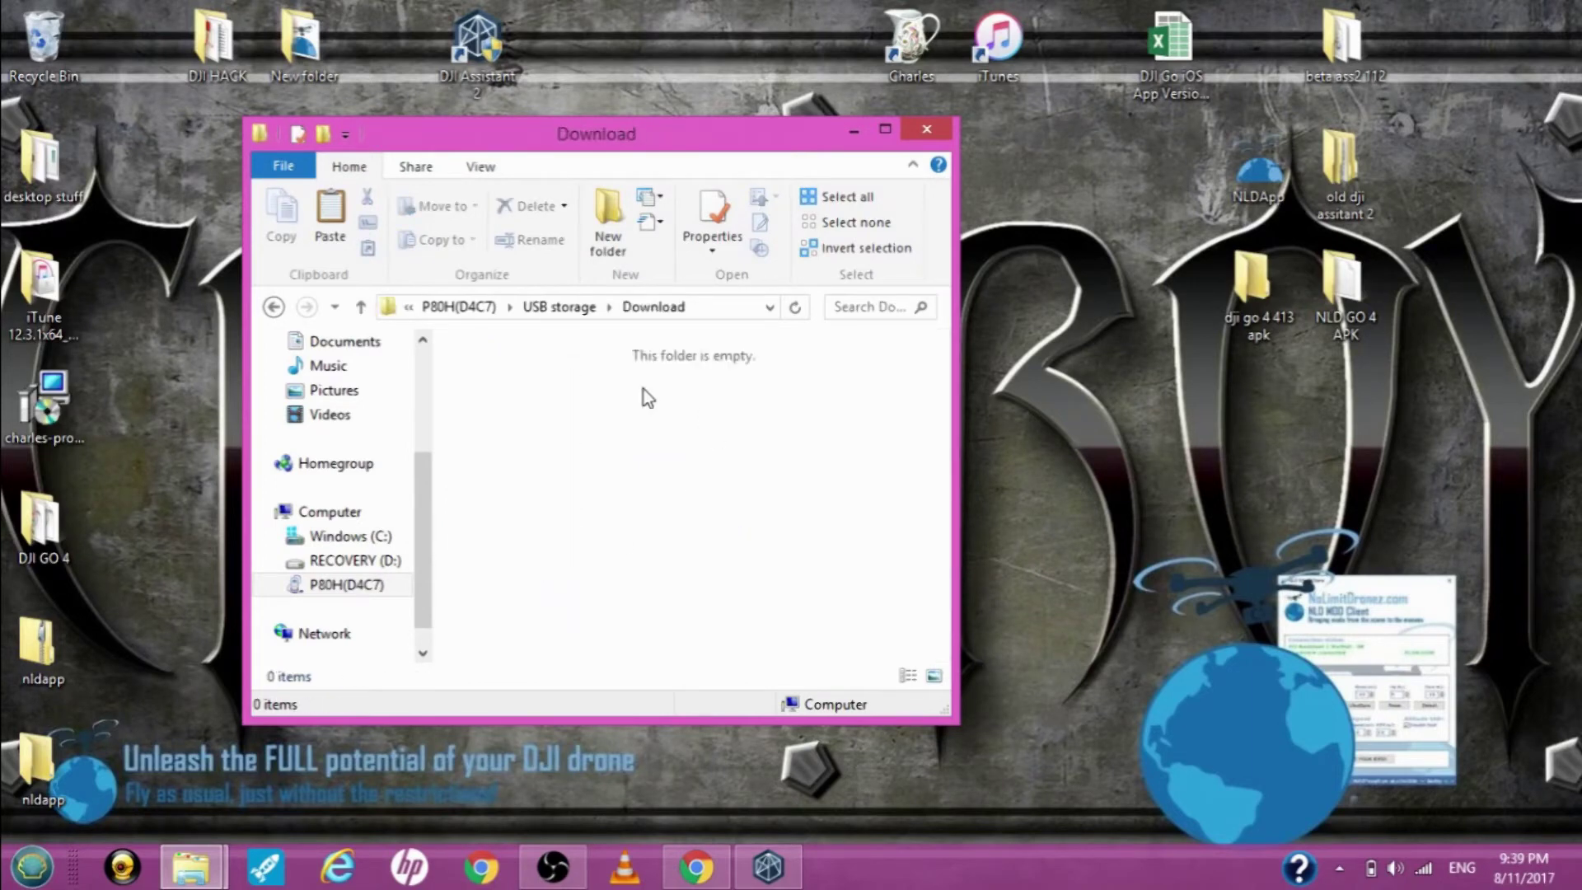
{"action": "double_click", "coordinate": [1337, 285]}
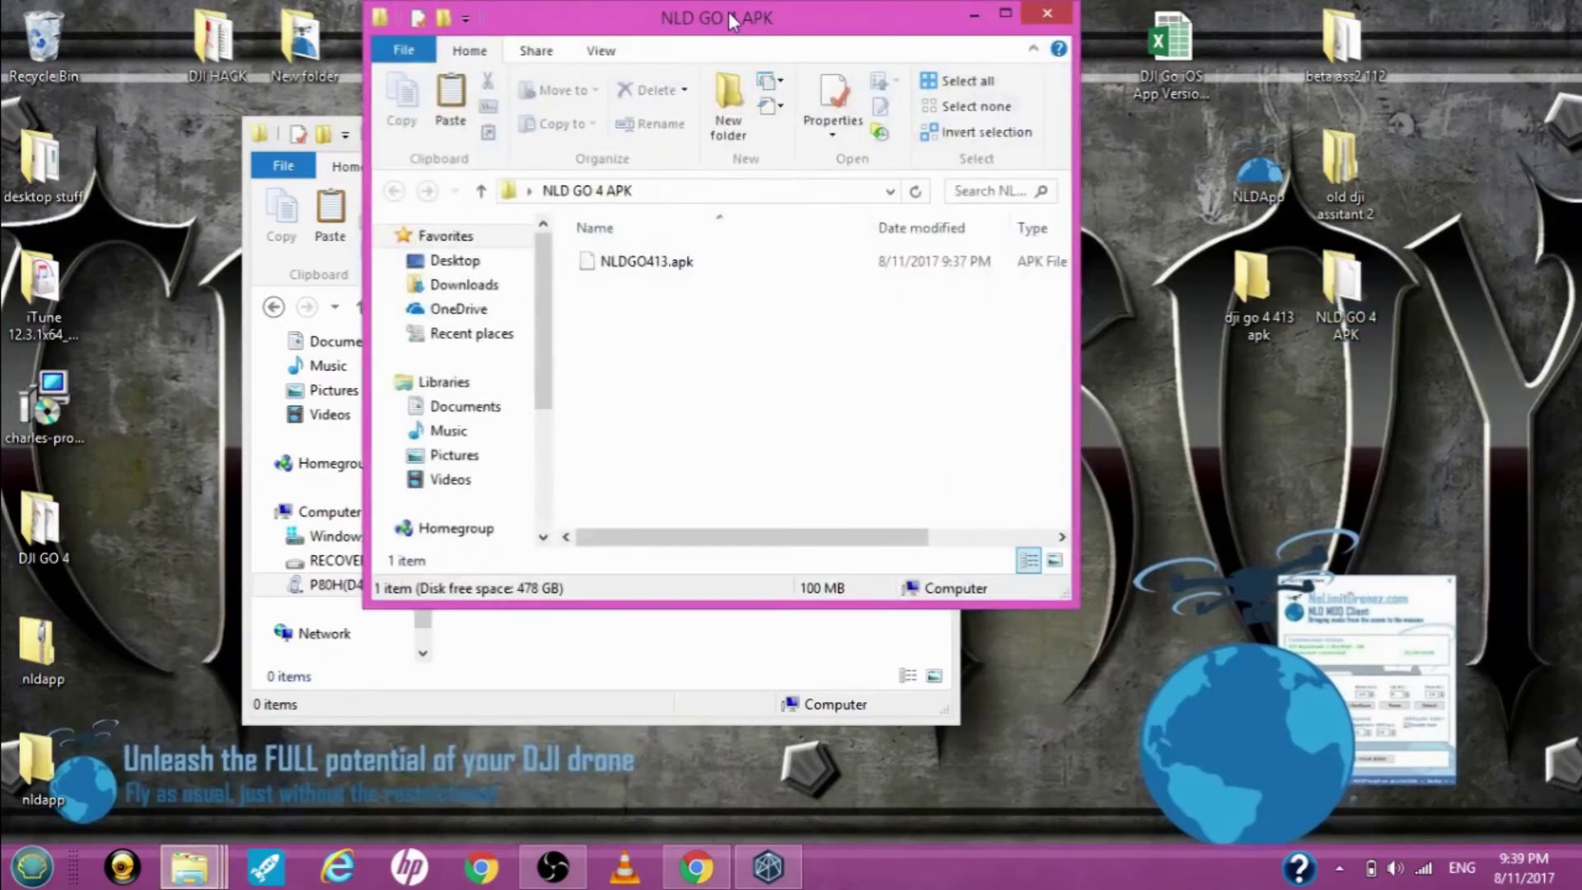
{"action": "left_click_drag", "start_coordinate": [835, 24], "coordinate": [1262, 55]}
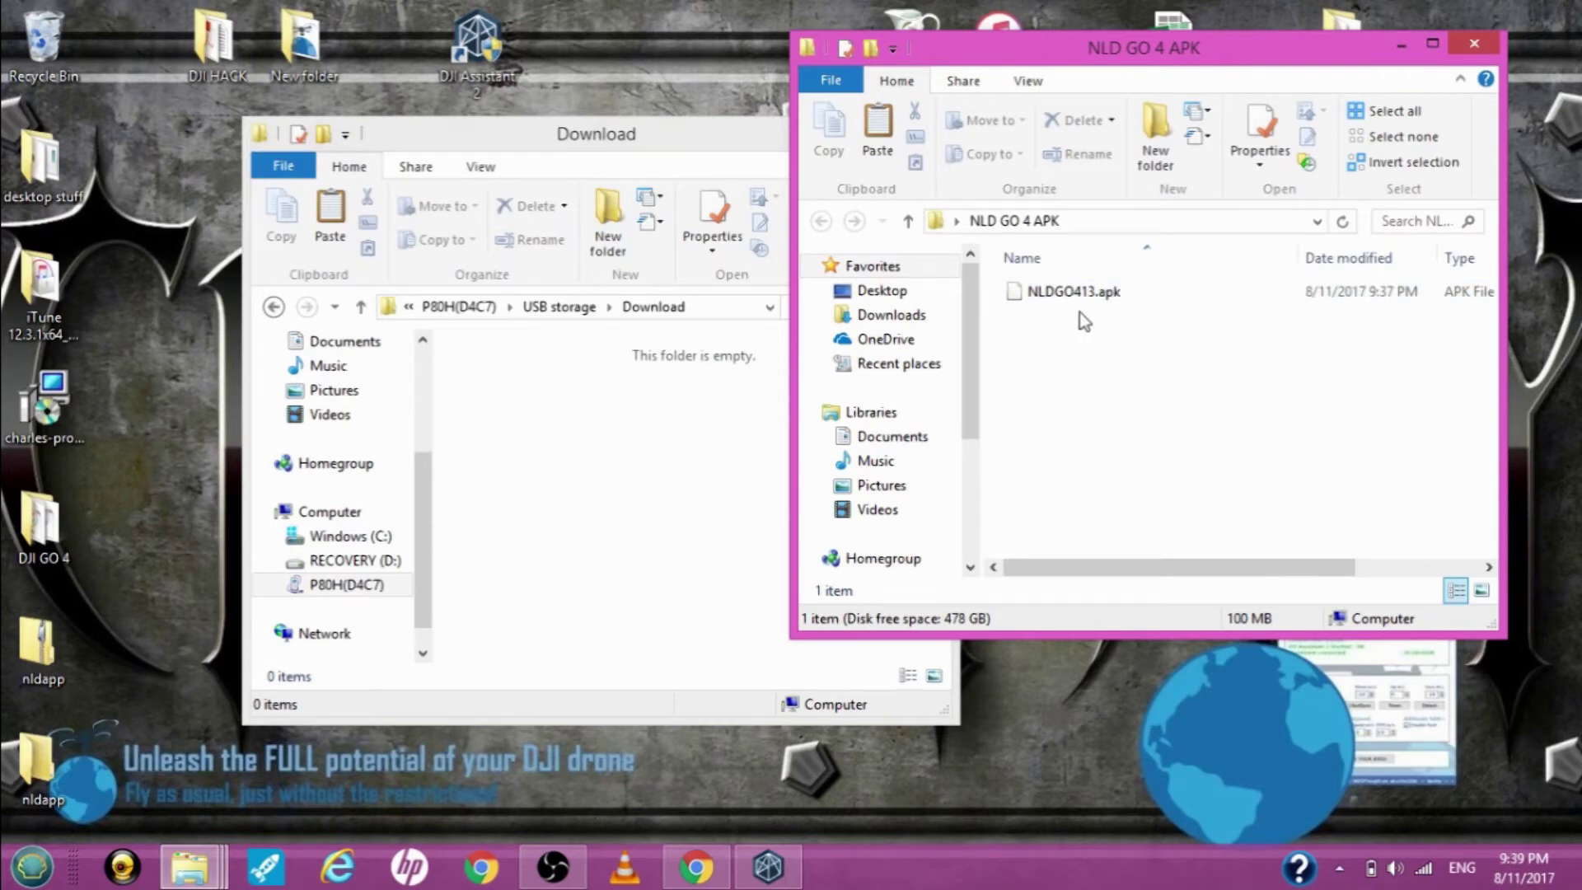
{"action": "left_click_drag", "start_coordinate": [1066, 294], "coordinate": [607, 497]}
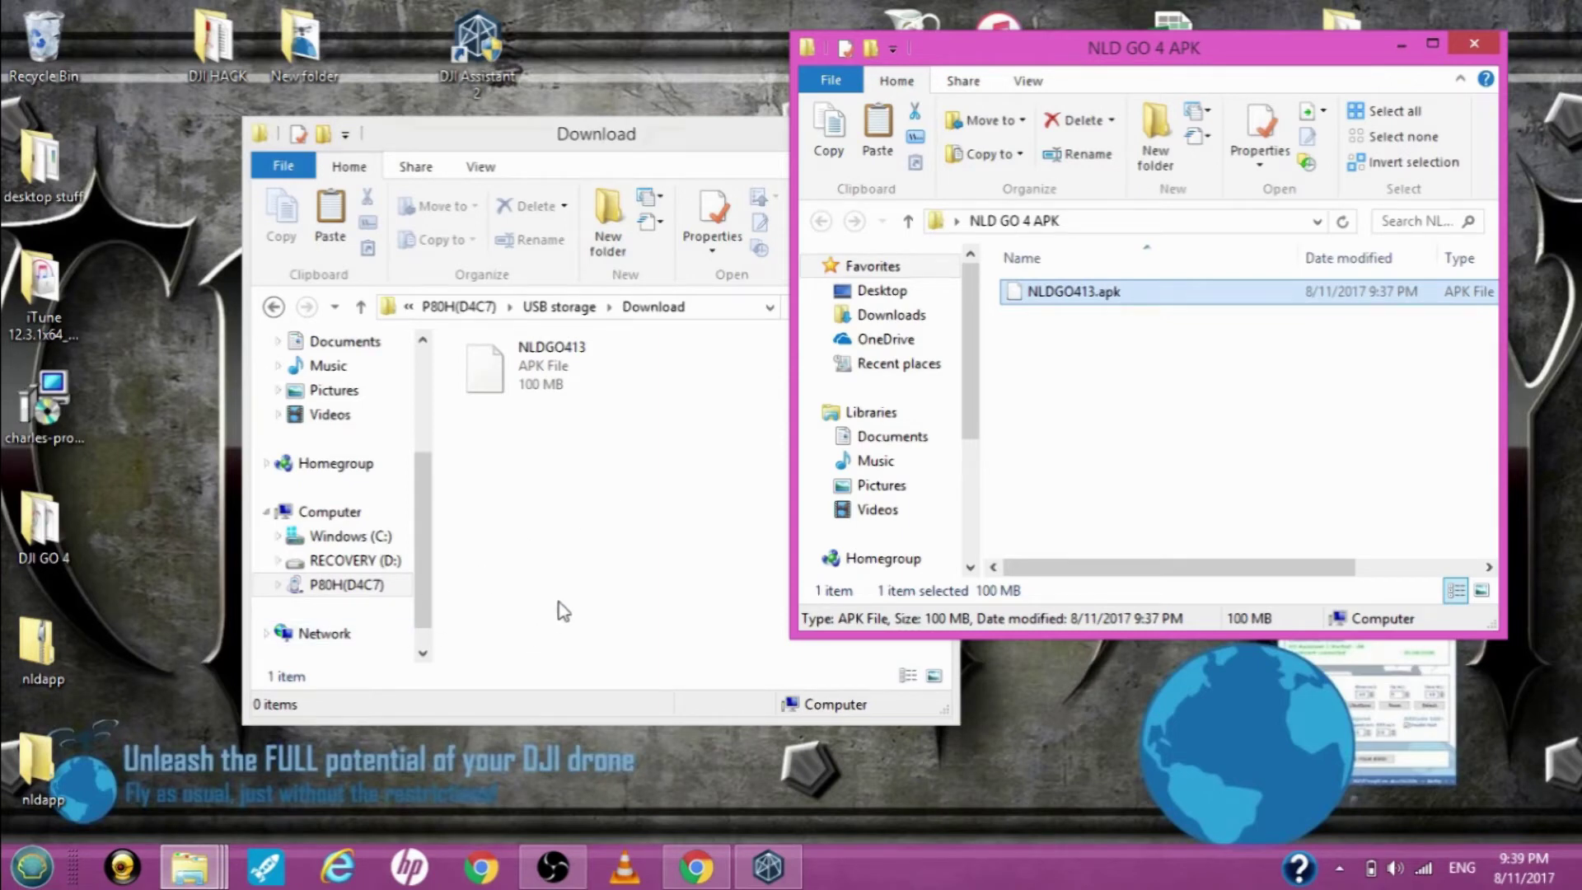
{"action": "left_click", "coordinate": [1488, 42]}
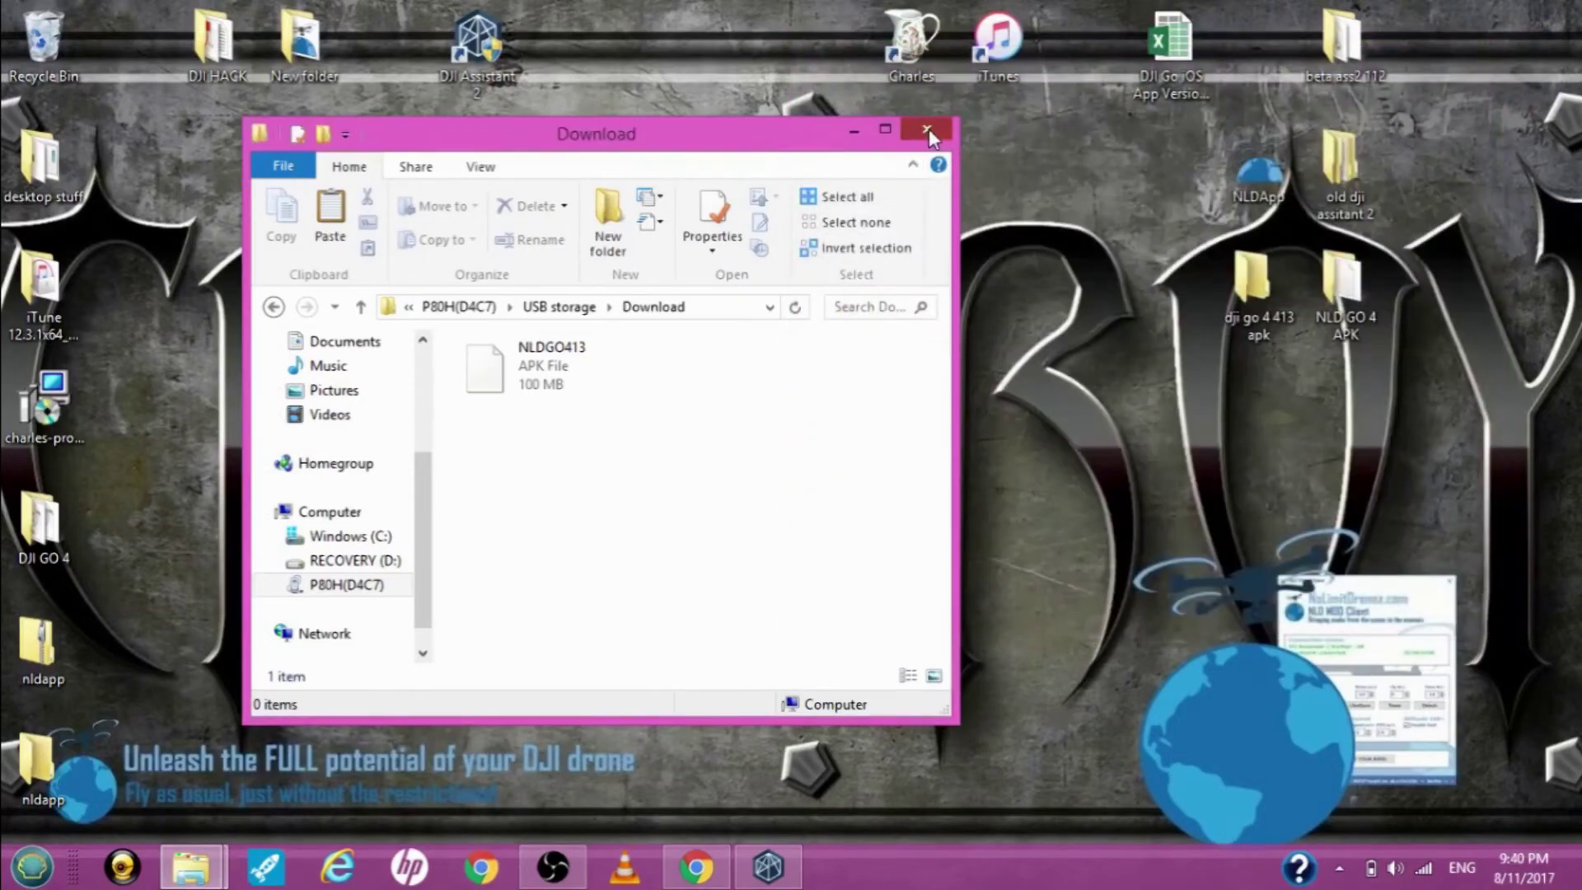
{"action": "left_click", "coordinate": [928, 128]}
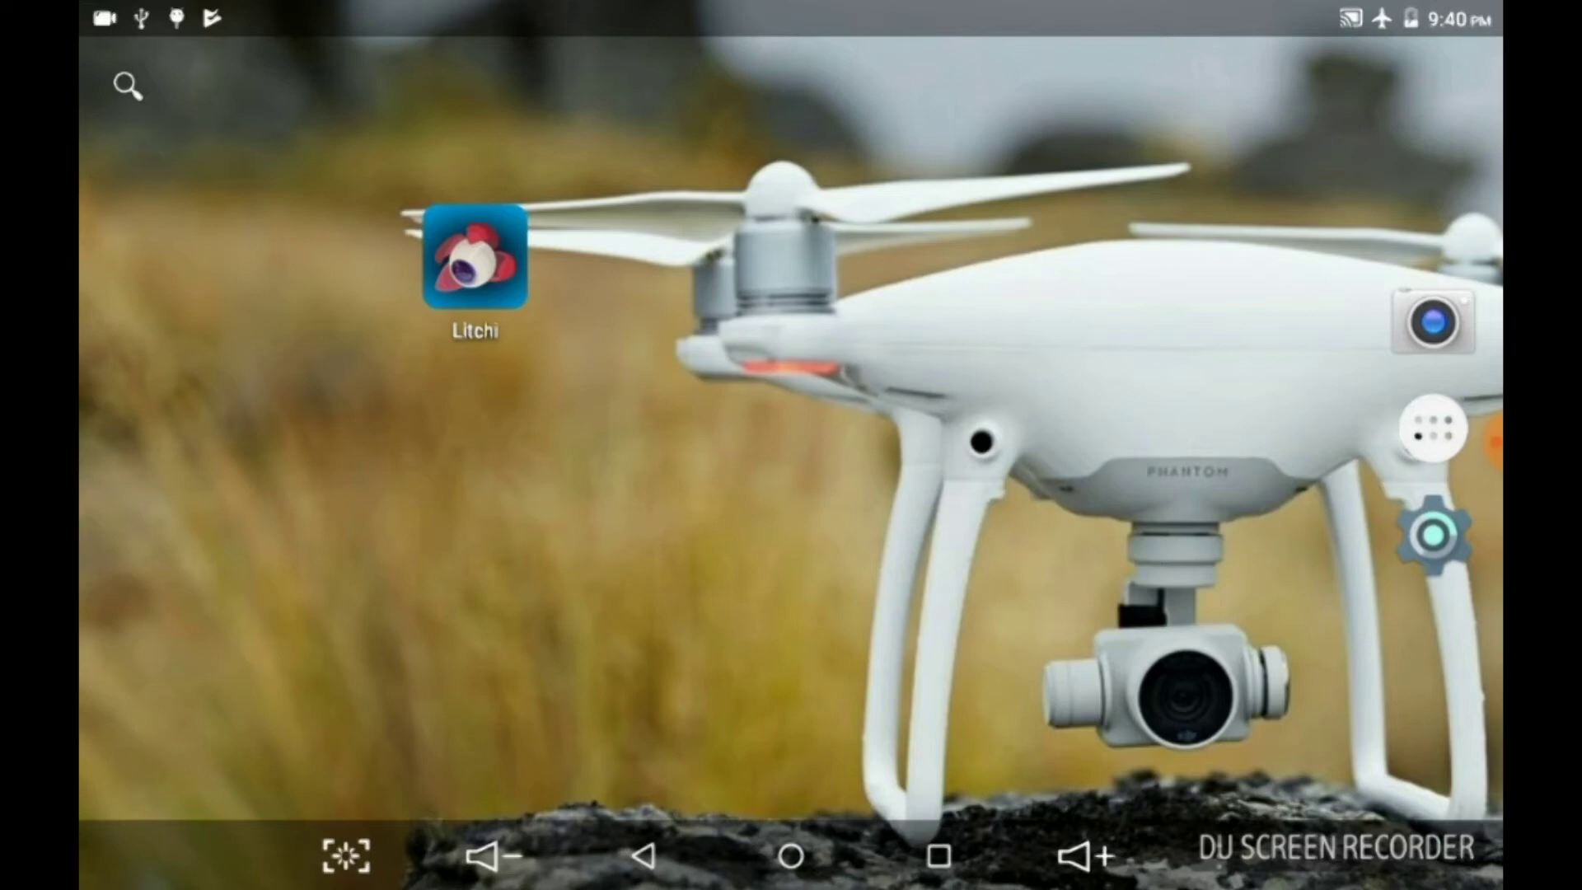
On the Android tablet, open the Download folder of the USB storage in File Manager
{"action": "left_click", "coordinate": [1434, 427]}
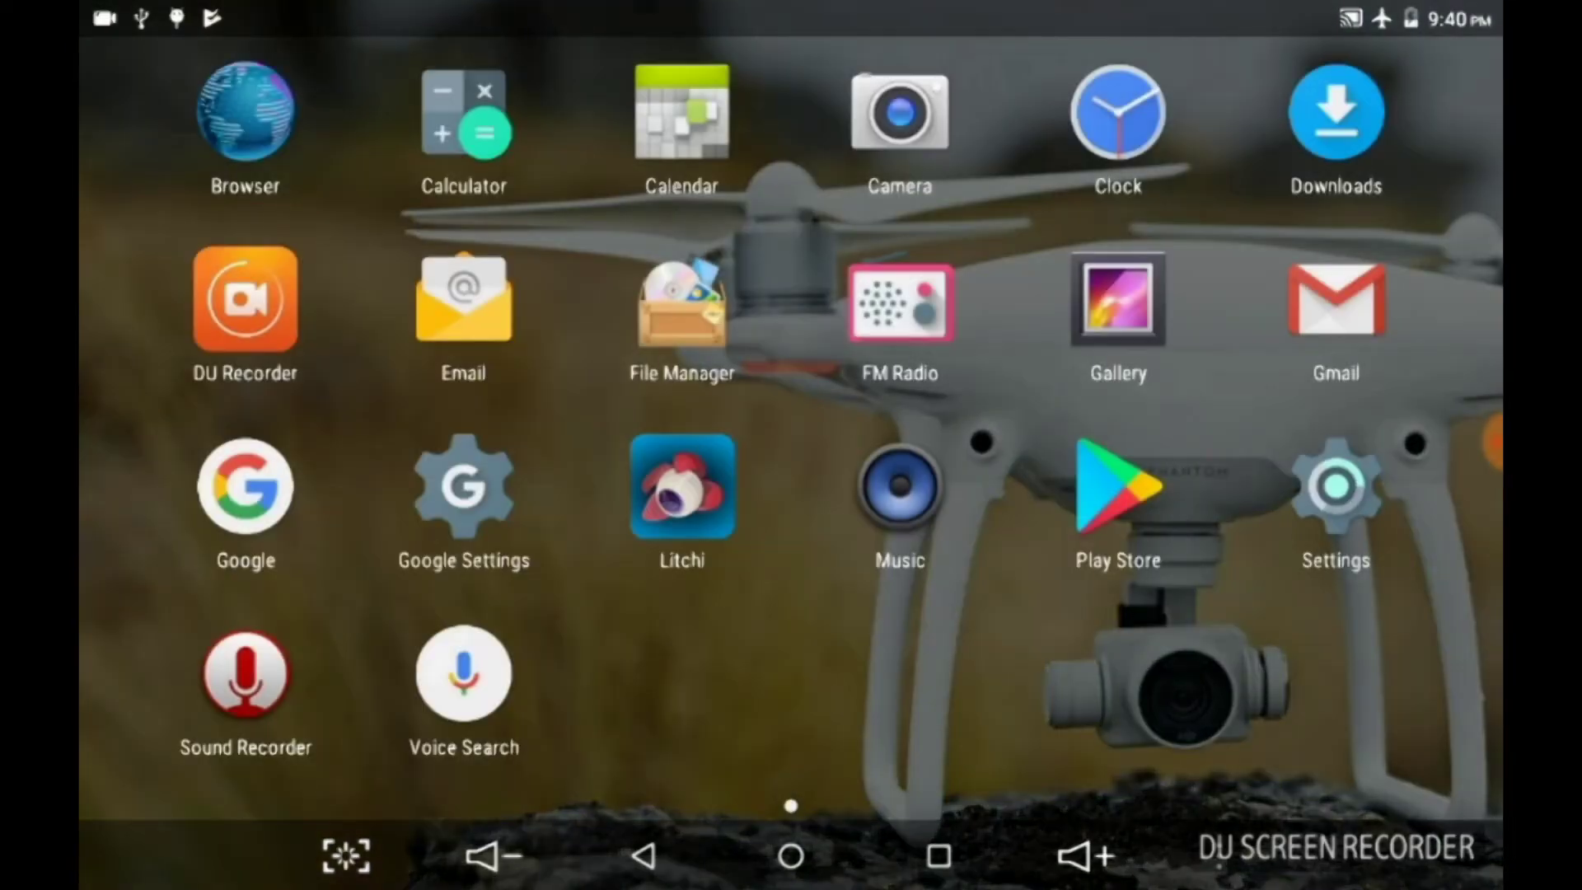
{"action": "left_click", "coordinate": [682, 305]}
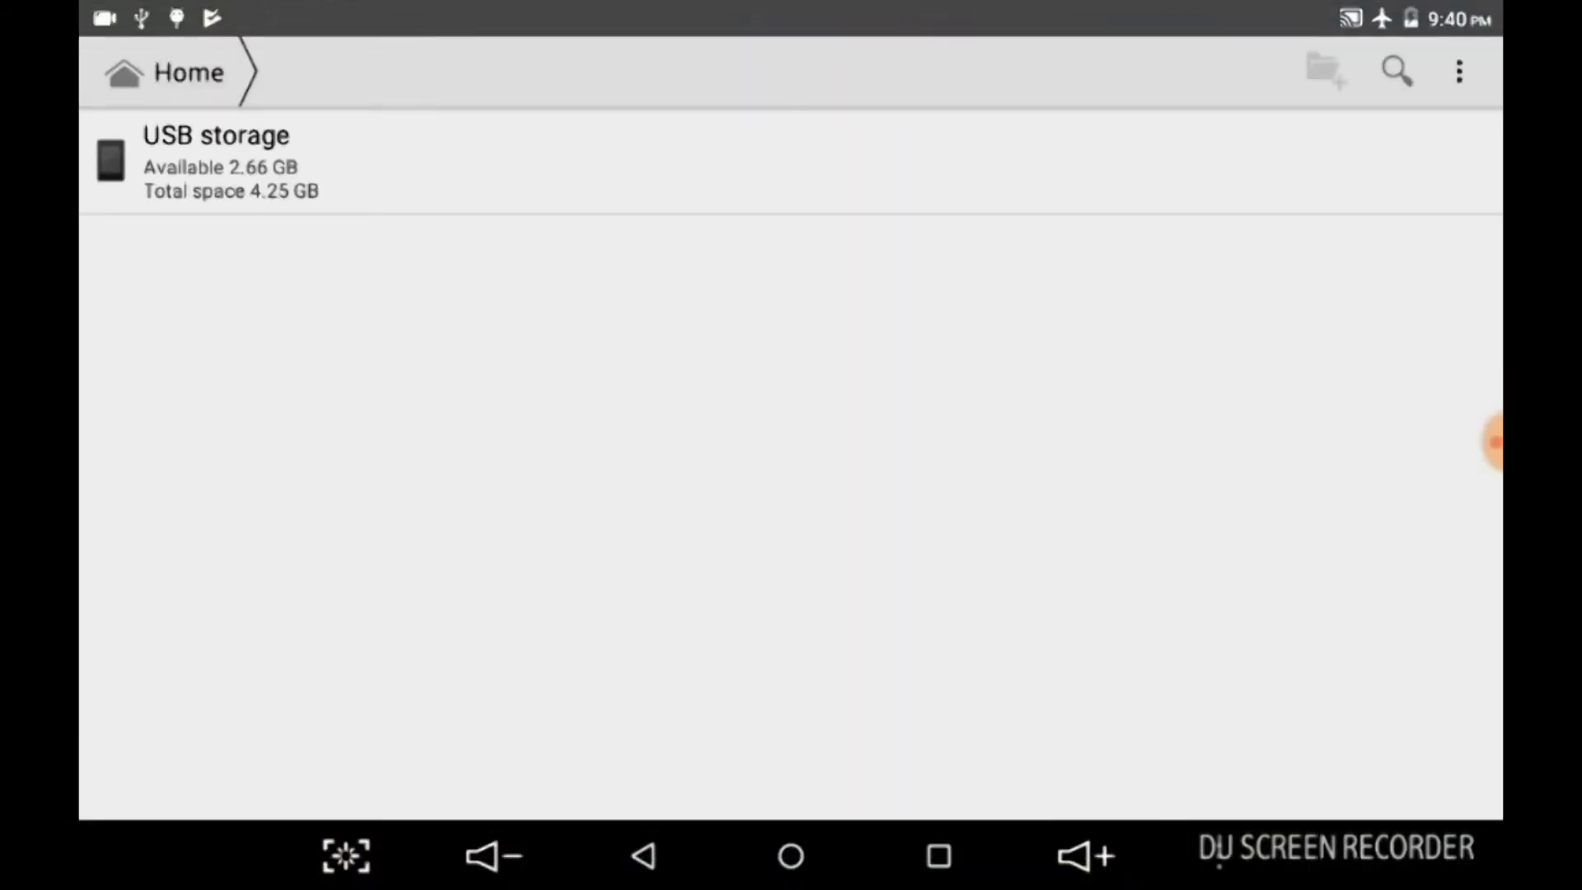
{"action": "left_click", "coordinate": [216, 161]}
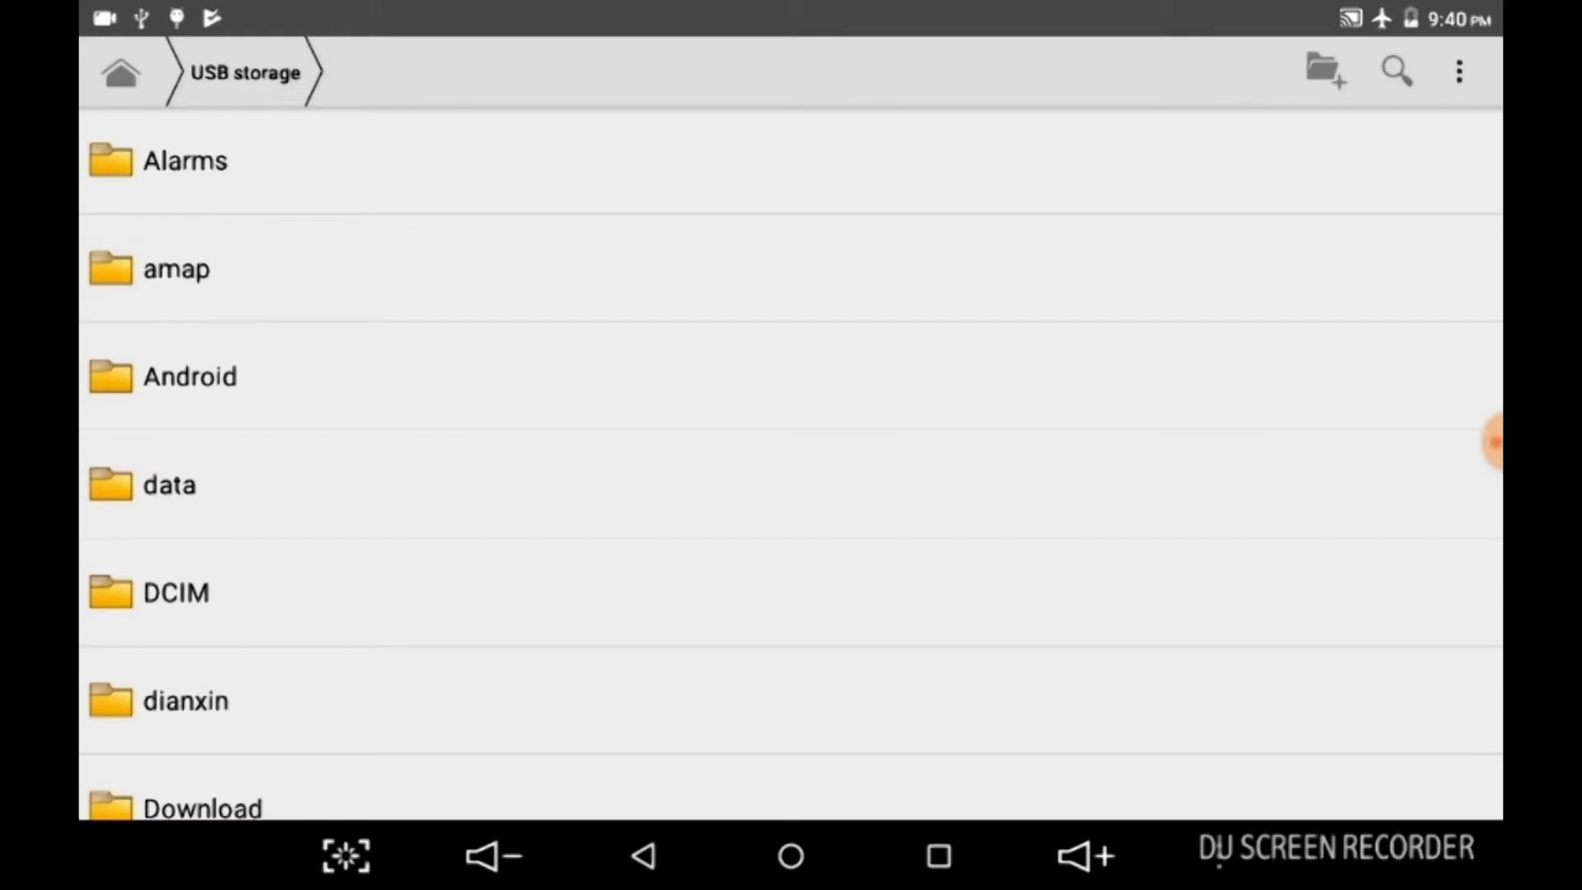
{"action": "scroll", "coordinate": [791, 445], "scroll_direction": "down", "scroll_amount": 5}
{"action": "left_click", "coordinate": [247, 442]}
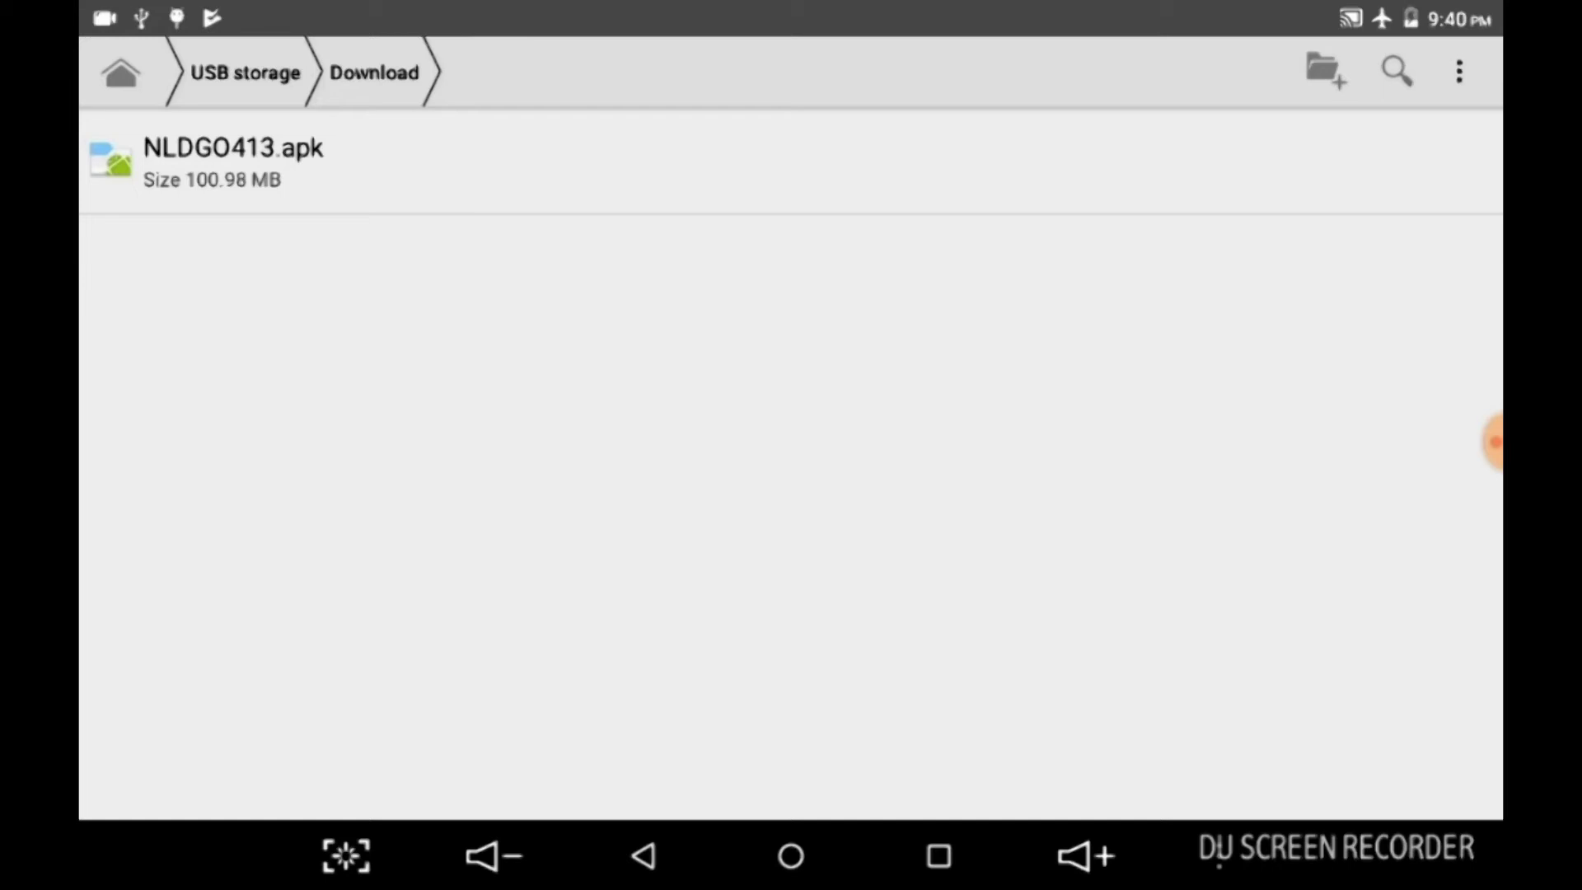
Install NLD DJI GO 4 from NLDGO413.apk, going through all its requested permissions
{"action": "left_click", "coordinate": [233, 161]}
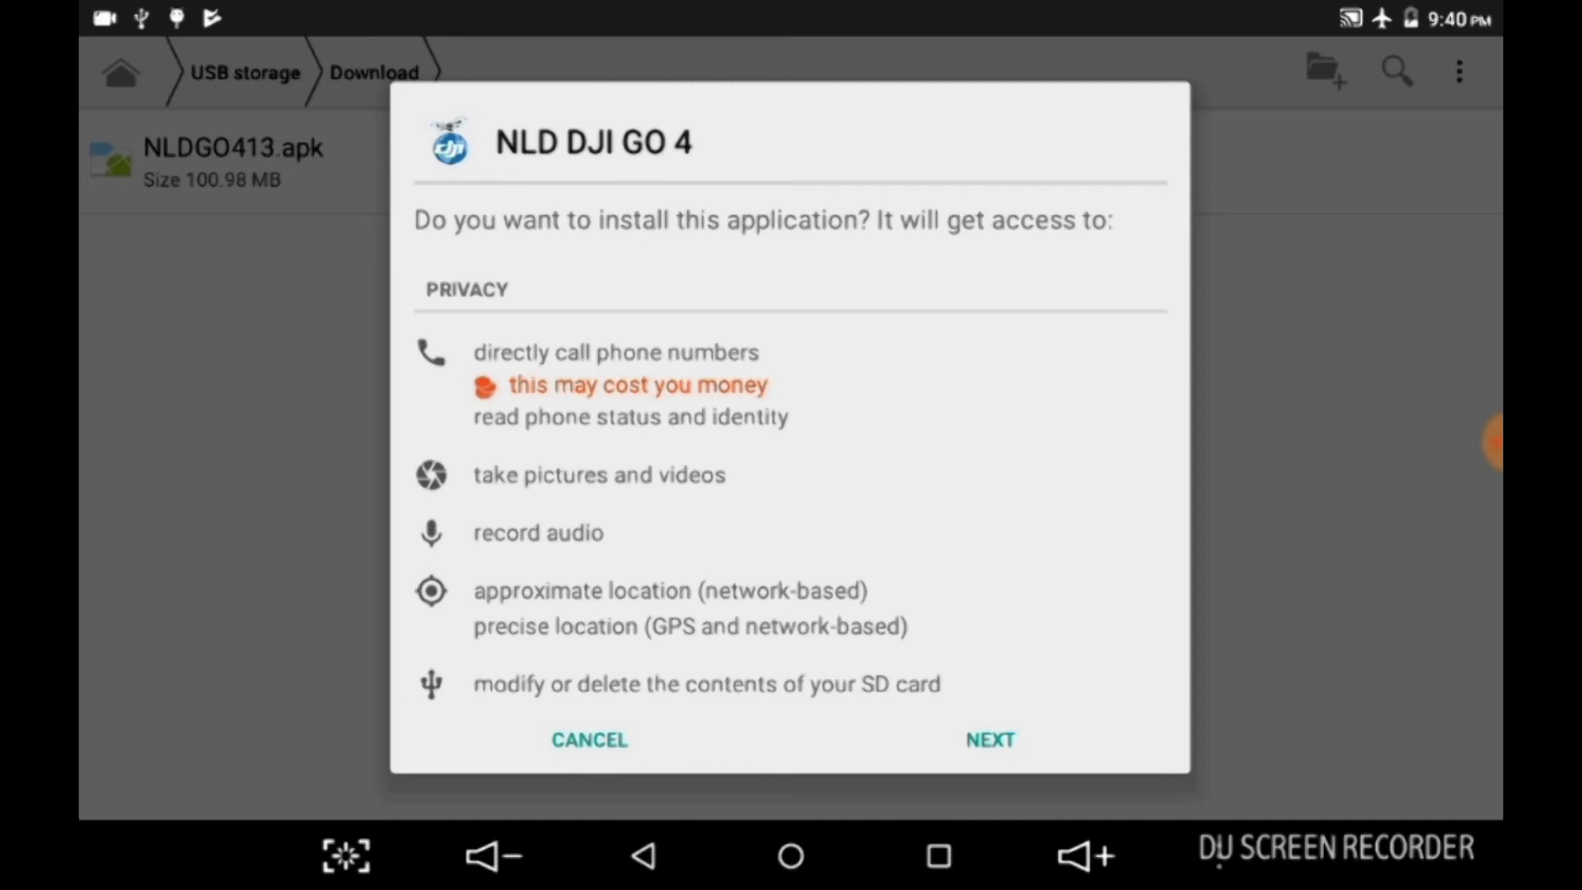
{"action": "left_click", "coordinate": [990, 739]}
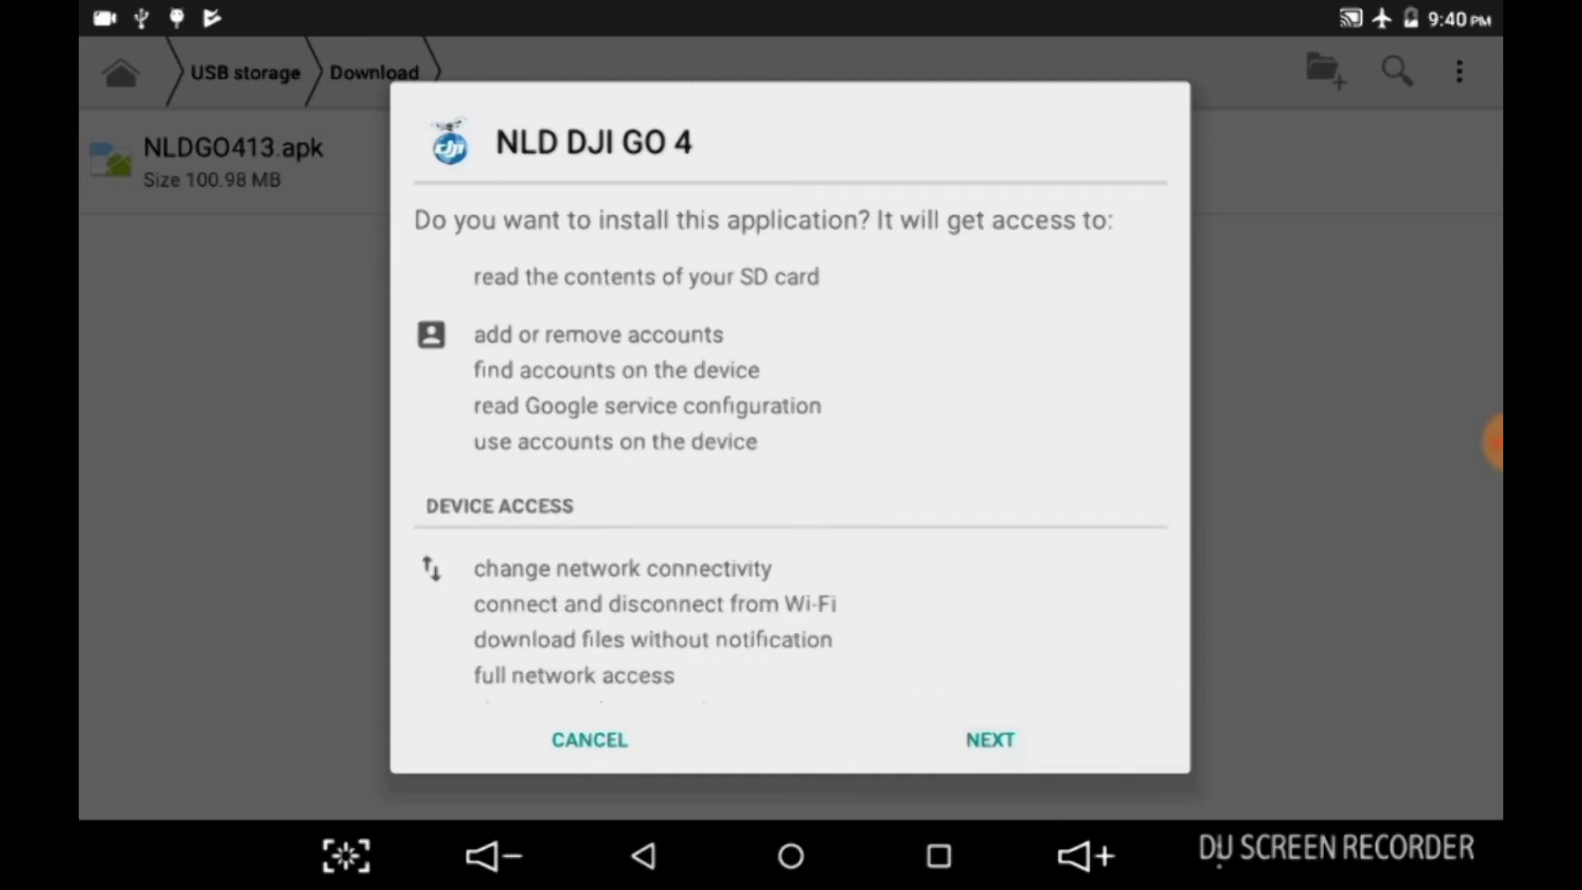
{"action": "left_click", "coordinate": [991, 739]}
{"action": "left_click", "coordinate": [991, 740]}
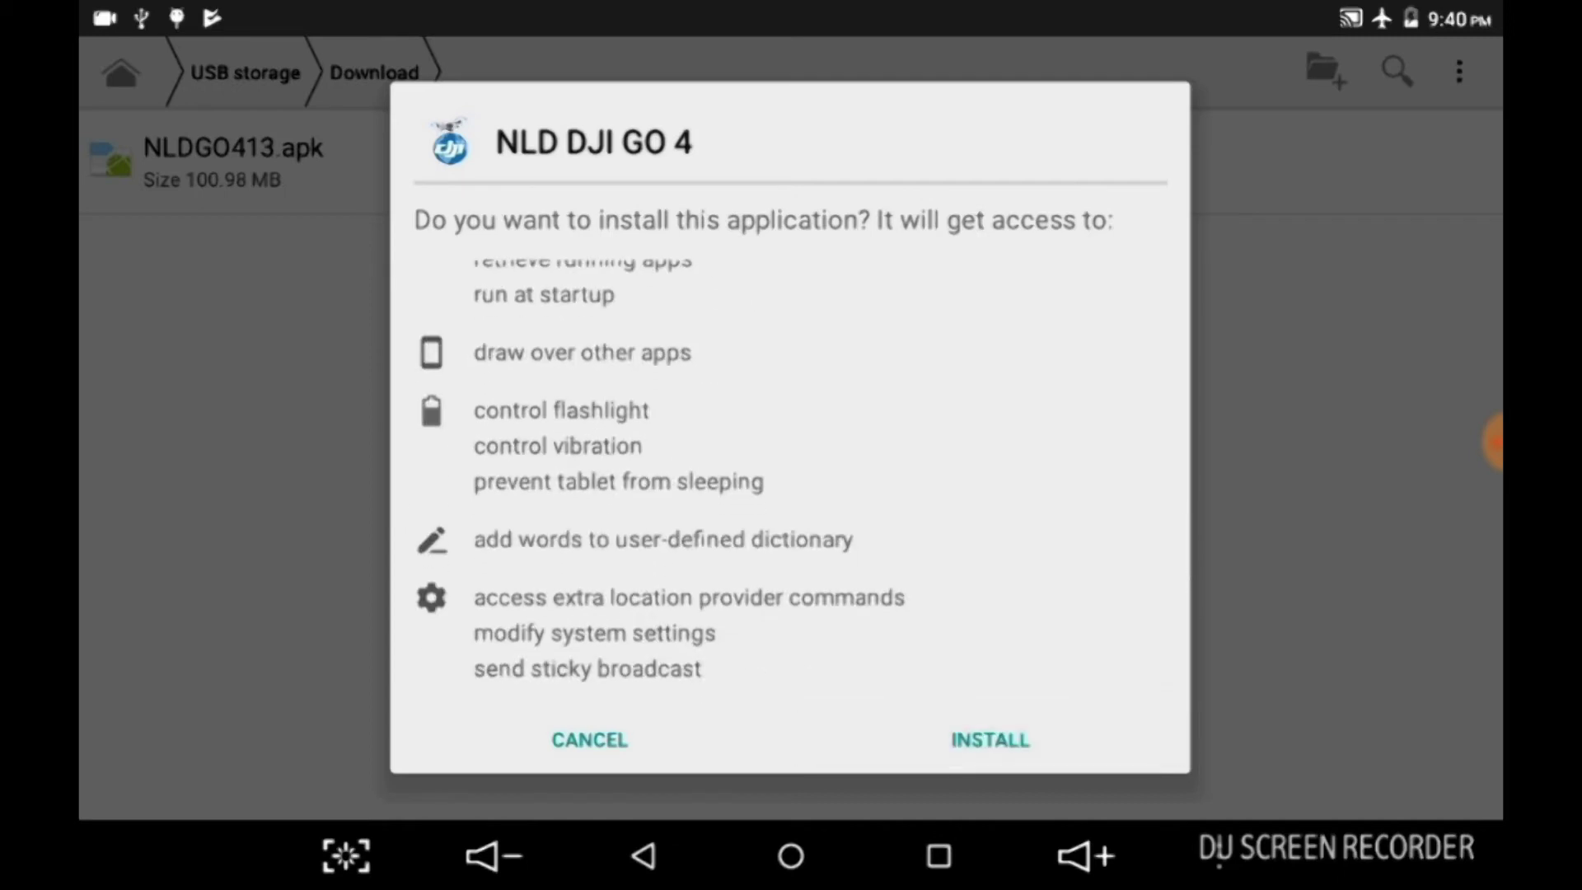
{"action": "left_click", "coordinate": [990, 740]}
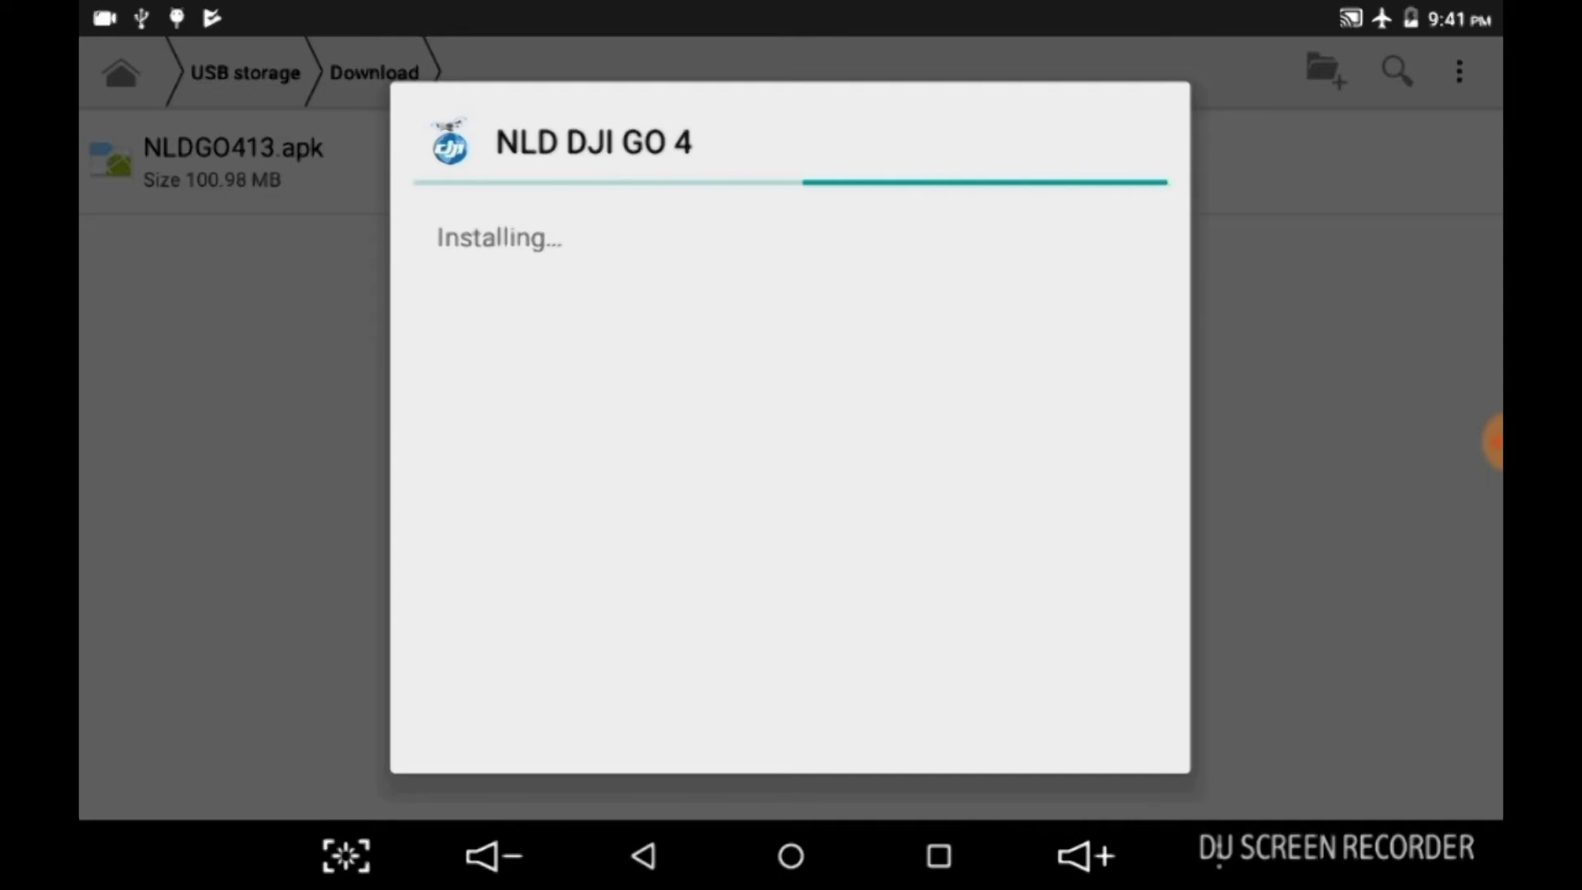